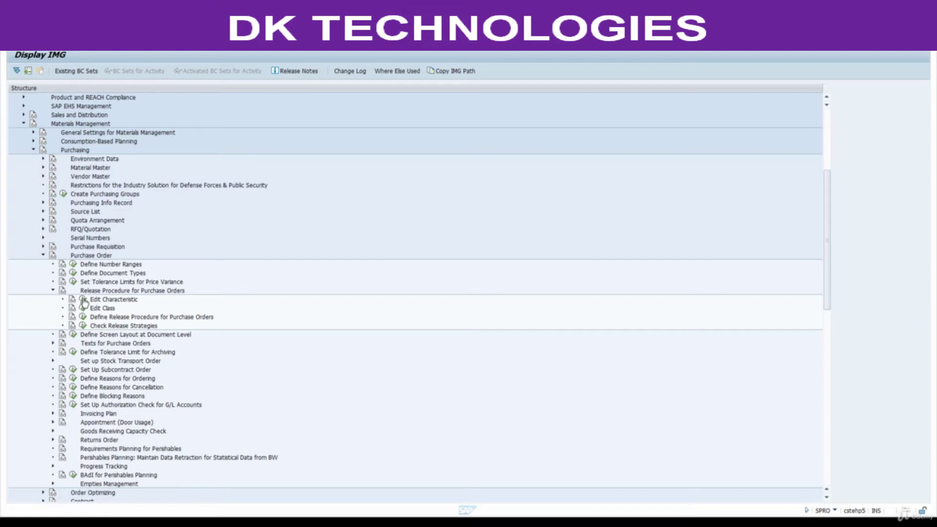
Open the Edit Characteristic activity under Release Procedure for Purchase Orders and select the existing characteristic name for replacement
{"action": "left_click", "coordinate": [83, 301]}
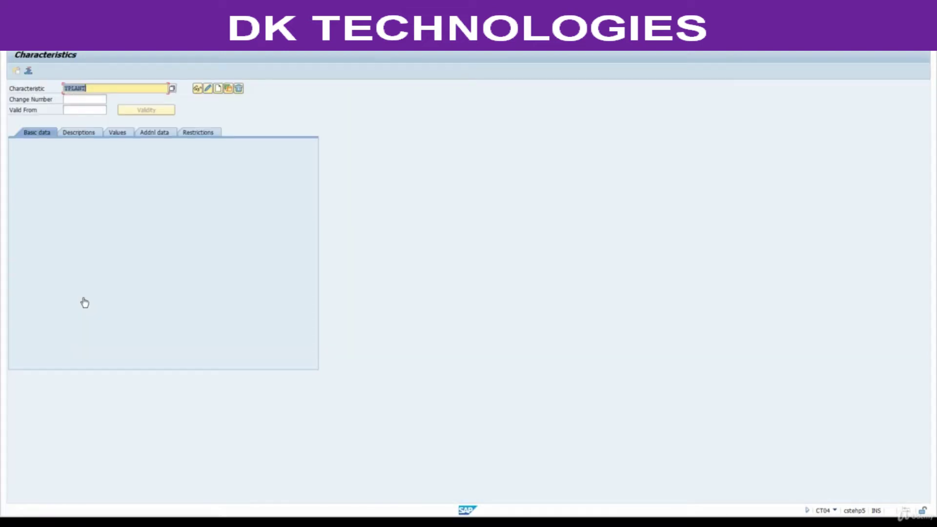
{"action": "left_click_drag", "start_coordinate": [92, 88], "coordinate": [57, 89]}
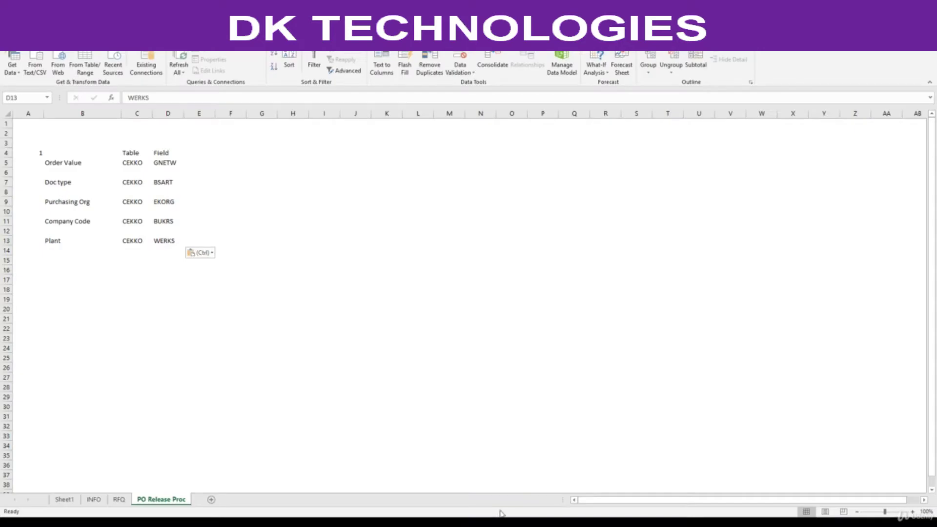
Switch to the PO Release Proc worksheet in Excel and copy the criteria names from B5:B13 to B19
{"action": "left_click_drag", "start_coordinate": [77, 162], "coordinate": [78, 240]}
{"action": "key", "text": "ctrl+c"}
{"action": "left_click", "coordinate": [70, 298]}
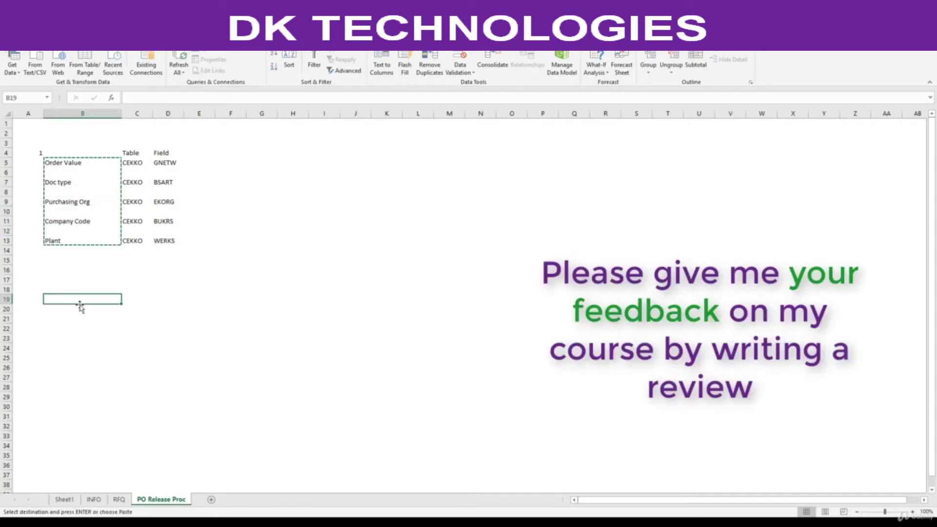
{"action": "key", "text": "ctrl+v"}
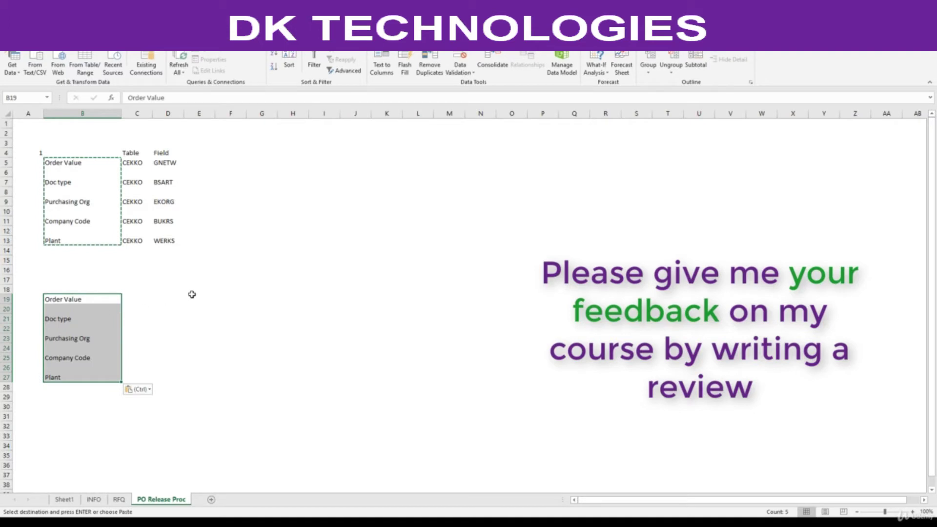
{"action": "key", "text": "Escape"}
Enter the characteristic names ZORD_VALUE in C19 for Order Value and ZDOC_TYPE in C21 for Doc type
{"action": "left_click", "coordinate": [141, 297]}
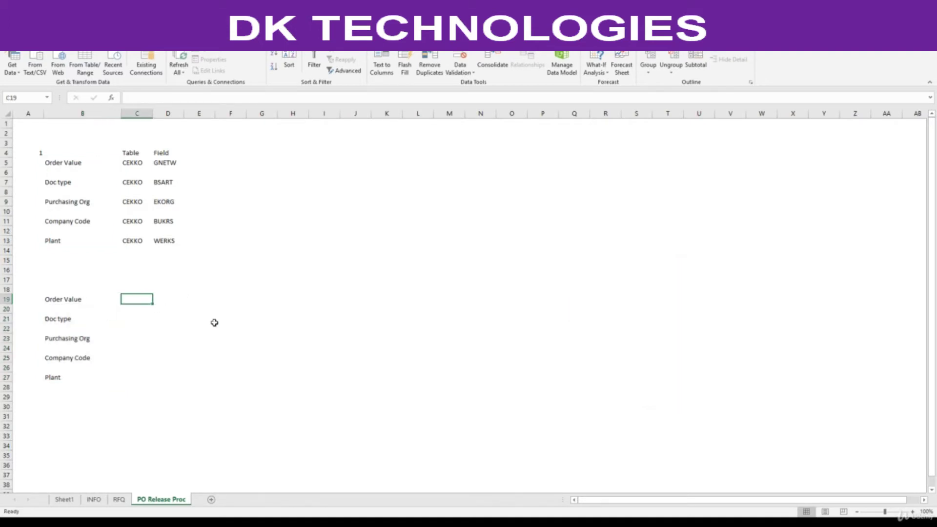
{"action": "type", "text": "ZORD_VALUE"}
{"action": "key", "text": "Return"}
{"action": "key", "text": "Return"}
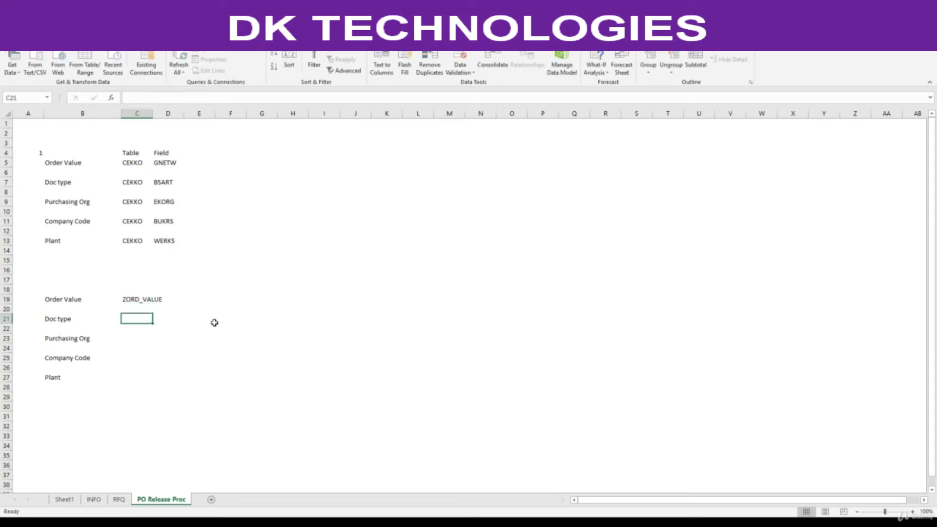
{"action": "type", "text": "ZDOC_TYPE"}
{"action": "key", "text": "Return"}
{"action": "key", "text": "Return"}
Enter ZPUR_ORG in C23, ZCOMP_CODE in C25 and ZPLANT in C27 as the remaining characteristic names
{"action": "type", "text": "Z"}
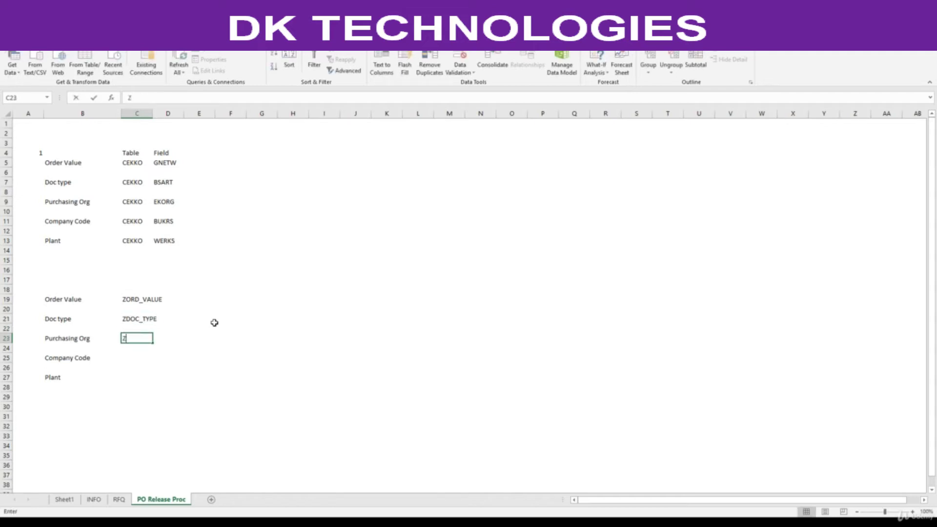
{"action": "type", "text": "PUR_ORG"}
{"action": "key", "text": "Return"}
{"action": "key", "text": "Return"}
{"action": "type", "text": "Z"}
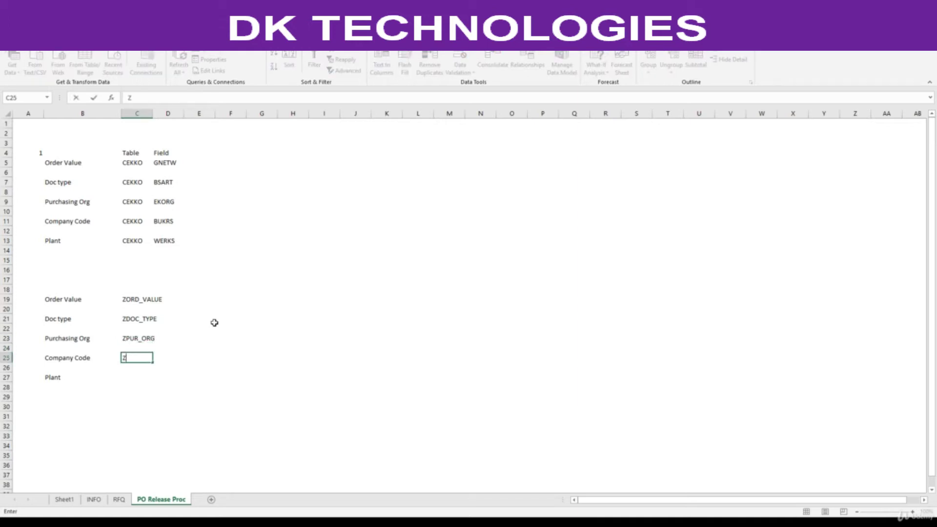
{"action": "type", "text": "COMP_CODE"}
{"action": "key", "text": "Return"}
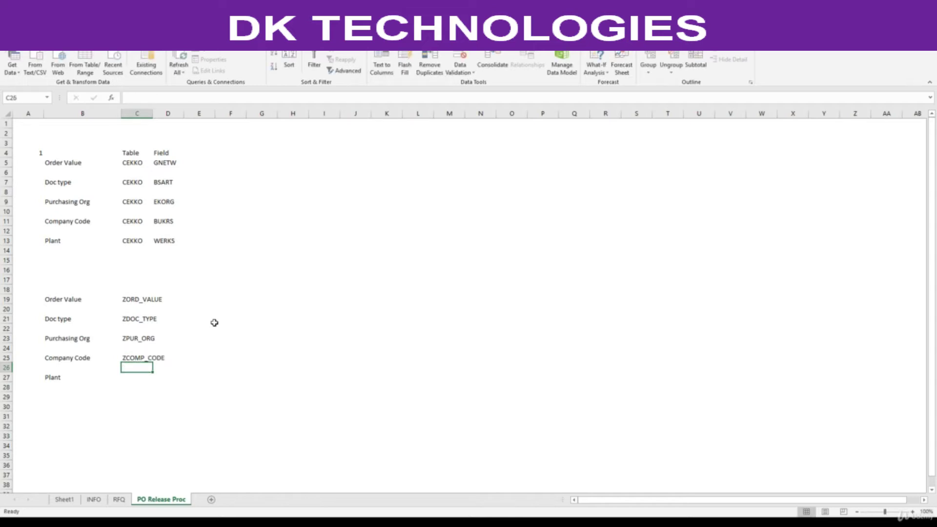
{"action": "key", "text": "Up"}
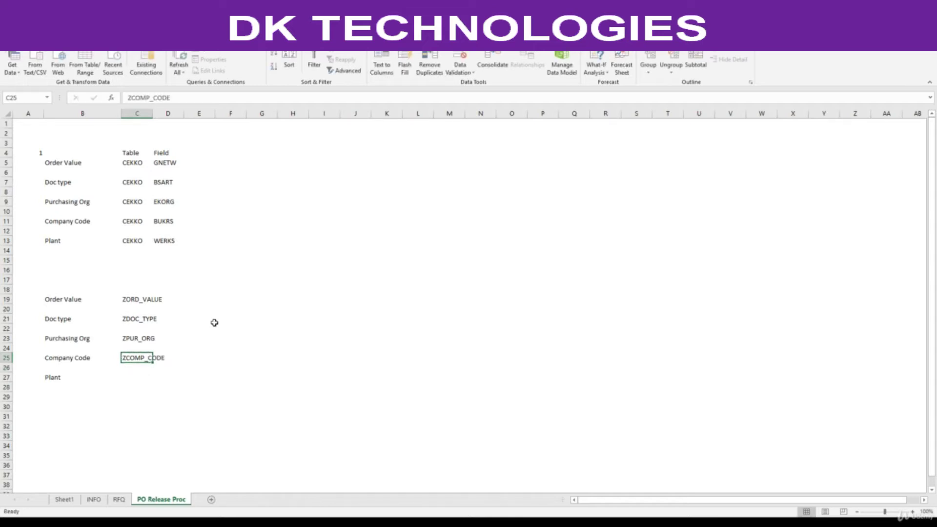
{"action": "key", "text": "Down"}
{"action": "key", "text": "Down"}
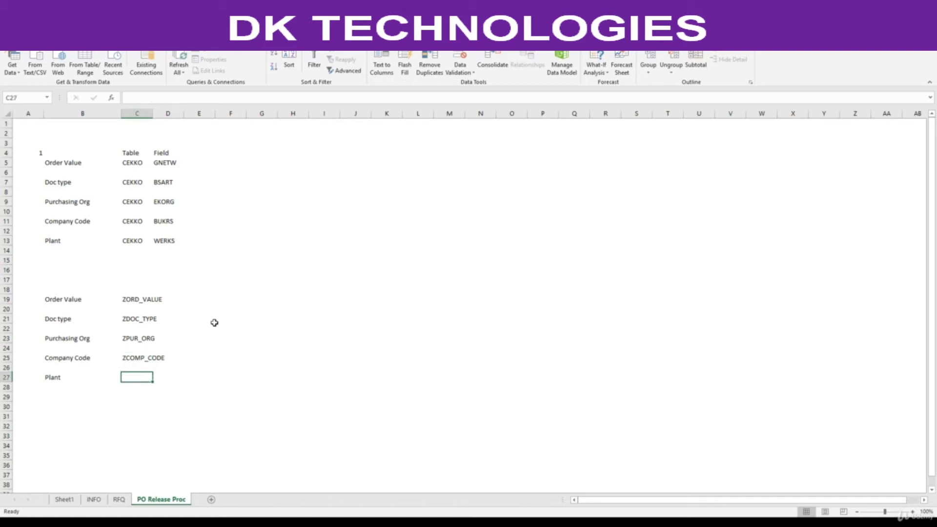
{"action": "type", "text": "ZPLANT"}
{"action": "key", "text": "Return"}
Copy ZORD_VALUE from C19 and start creating a characteristic with that name in SAP
{"action": "key", "text": "Up"}
{"action": "key", "text": "Up"}
{"action": "key", "text": "Up"}
{"action": "key", "text": "Up"}
{"action": "key", "text": "Up"}
{"action": "key", "text": "Up"}
{"action": "key", "text": "Up"}
{"action": "key", "text": "Up"}
{"action": "key", "text": "Up"}
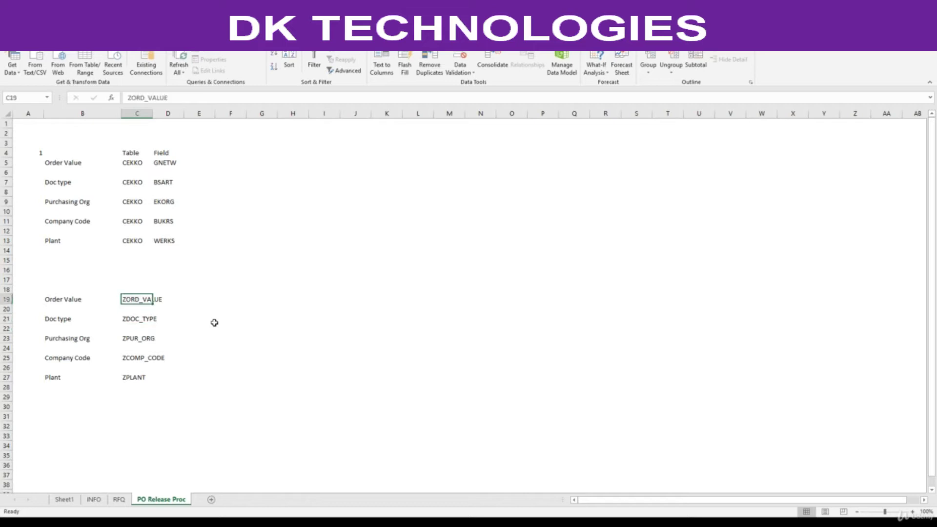
{"action": "key", "text": "ctrl+c"}
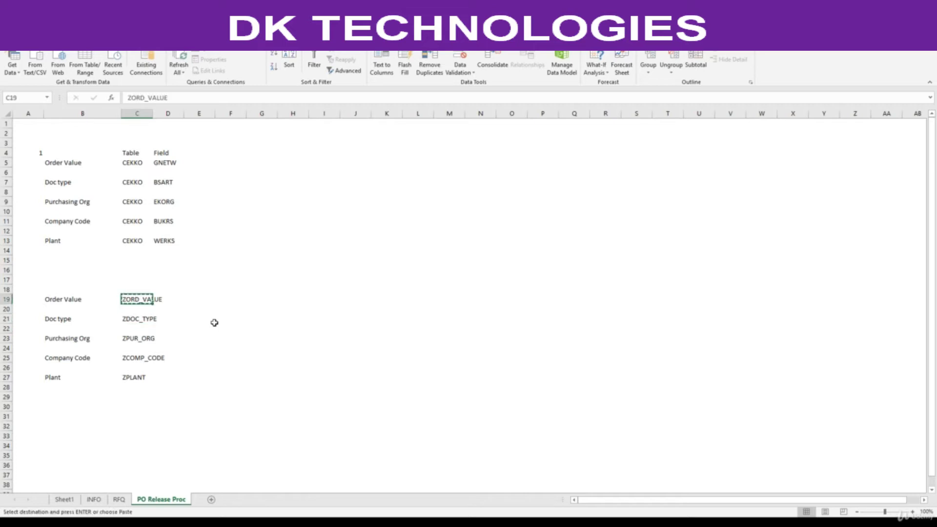
{"action": "key", "text": "alt+Tab"}
{"action": "key", "text": "ctrl+v"}
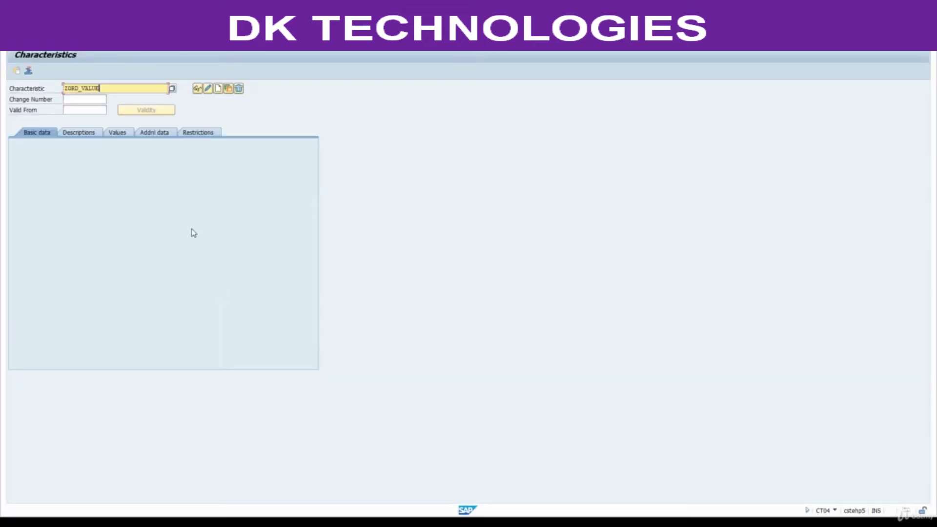
{"action": "left_click", "coordinate": [218, 89]}
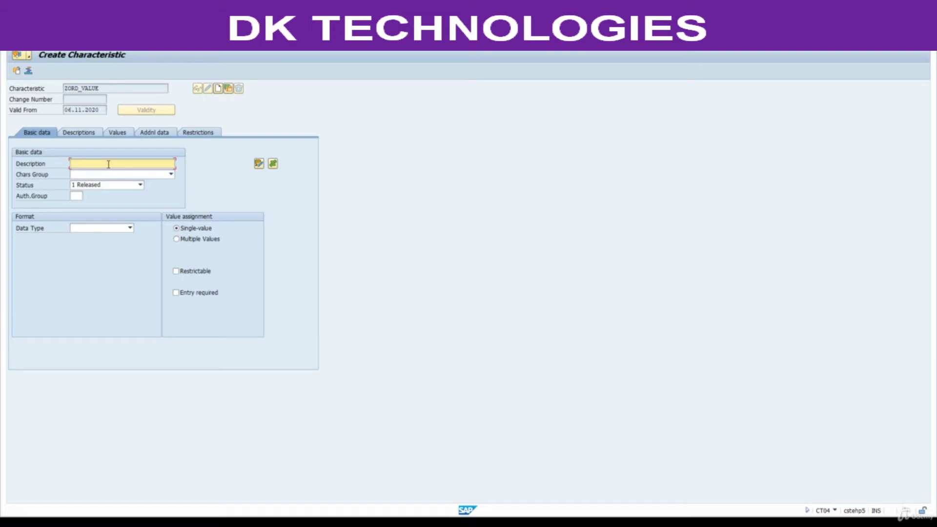
In the characteristic's additional data, set the reference table name to CEKKO, copied from Excel cell C5
{"action": "left_click", "coordinate": [154, 133]}
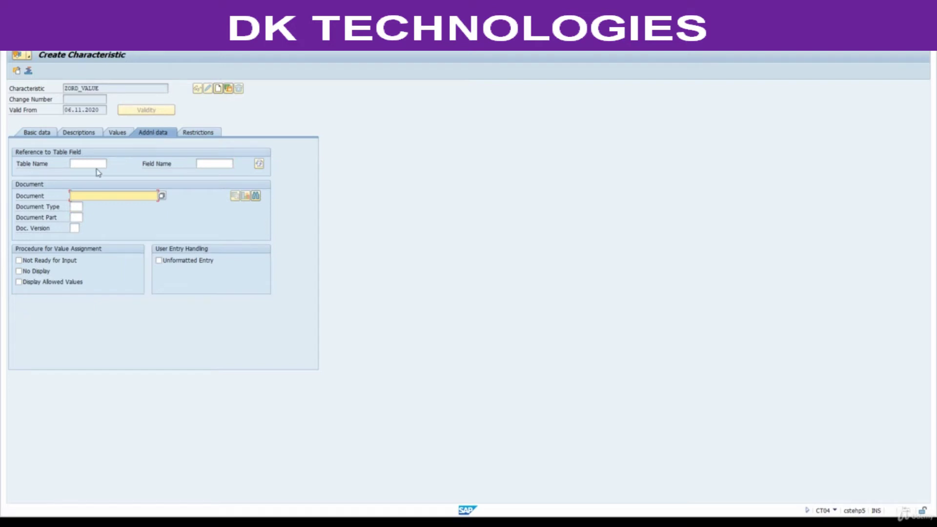
{"action": "left_click", "coordinate": [96, 165]}
{"action": "key", "text": "alt+Tab"}
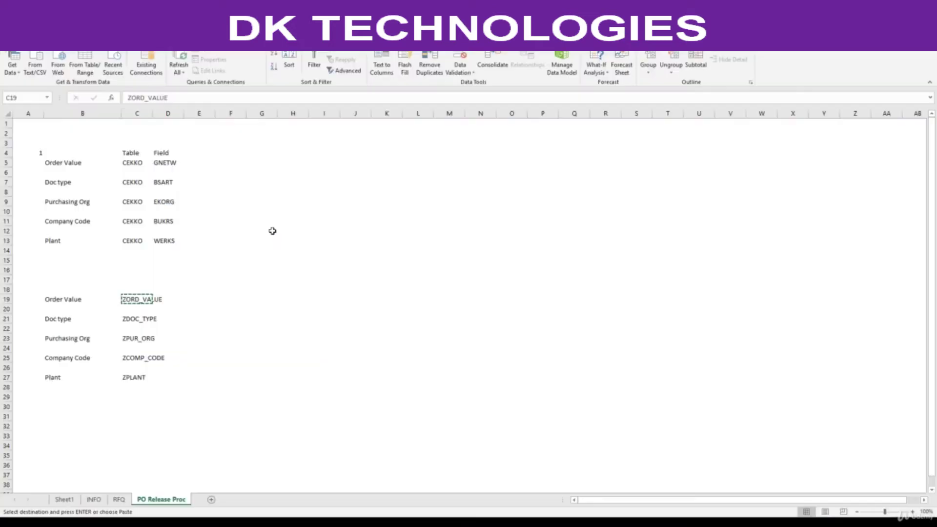
{"action": "left_click", "coordinate": [137, 163]}
{"action": "key", "text": "ctrl+c"}
{"action": "key", "text": "alt+Tab"}
{"action": "key", "text": "ctrl+v"}
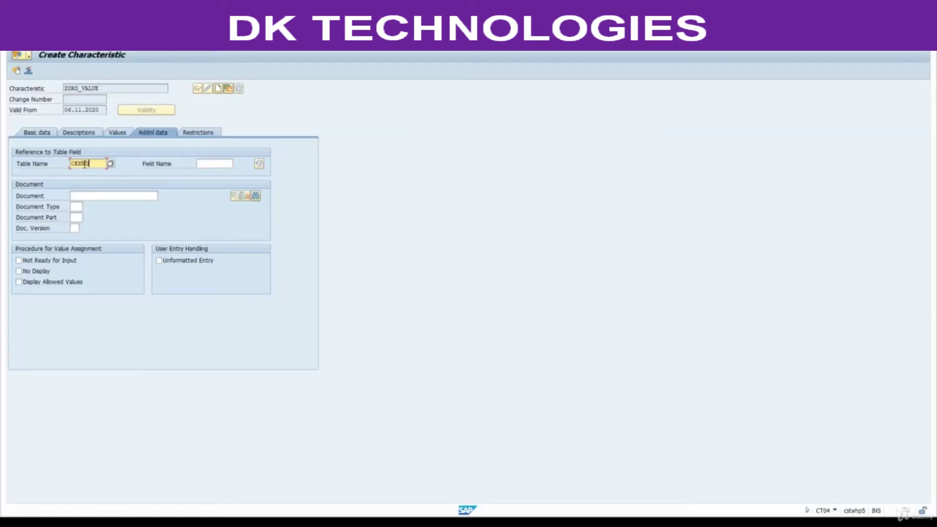
Set the reference field name to GNETW, copied from Excel cell D5, and accept the dictionary format data
{"action": "key", "text": "alt+Tab"}
{"action": "left_click", "coordinate": [166, 162]}
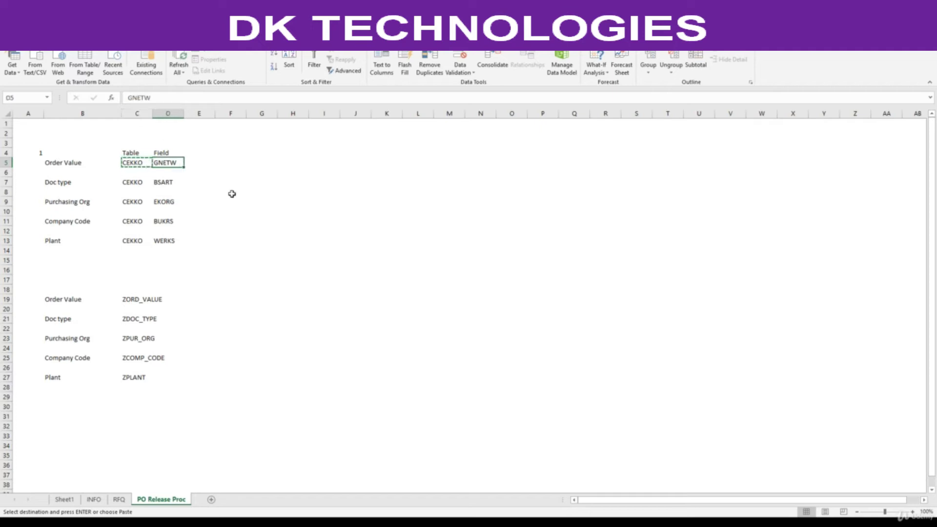
{"action": "key", "text": "ctrl+c"}
{"action": "key", "text": "alt+Tab"}
{"action": "left_click", "coordinate": [208, 165]}
{"action": "key", "text": "ctrl+v"}
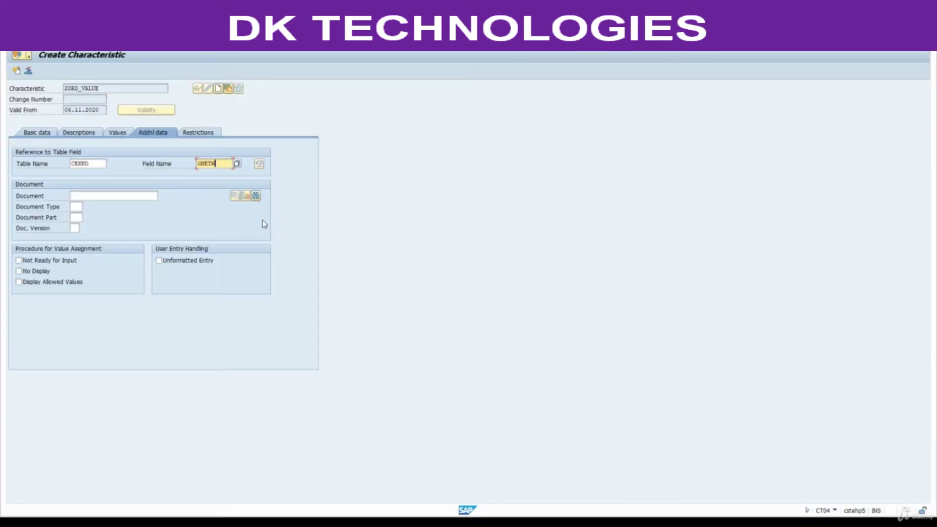
{"action": "key", "text": "Return"}
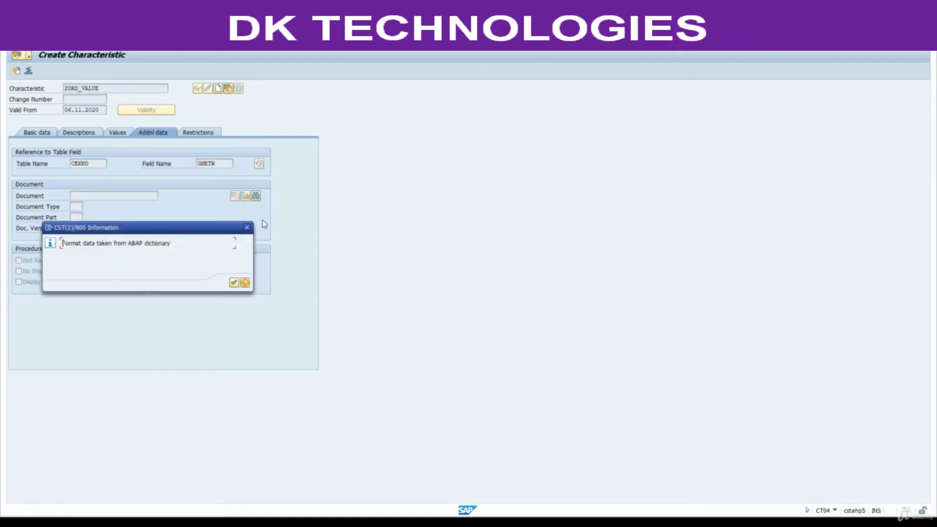
{"action": "key", "text": "Return"}
{"action": "key", "text": "Return"}
Set the characteristic's currency to INR and its value assignment to Multiple Values
{"action": "left_click", "coordinate": [83, 272]}
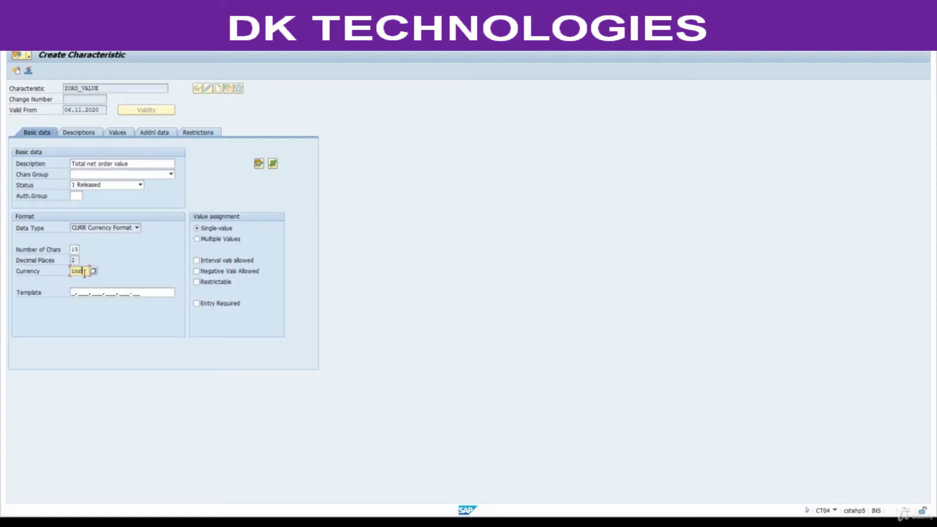
{"action": "type", "text": "inr"}
{"action": "key", "text": "Return"}
{"action": "left_click_drag", "start_coordinate": [140, 164], "coordinate": [70, 165]}
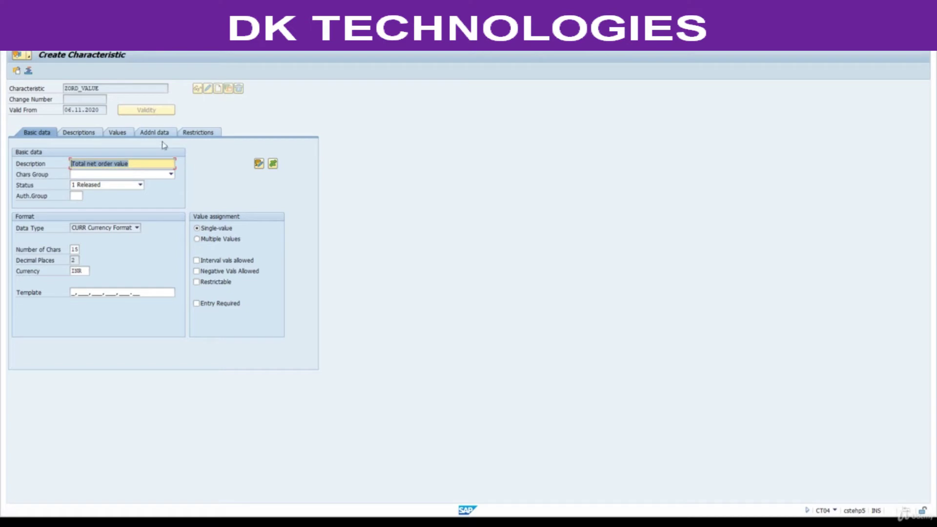
{"action": "left_click", "coordinate": [196, 238]}
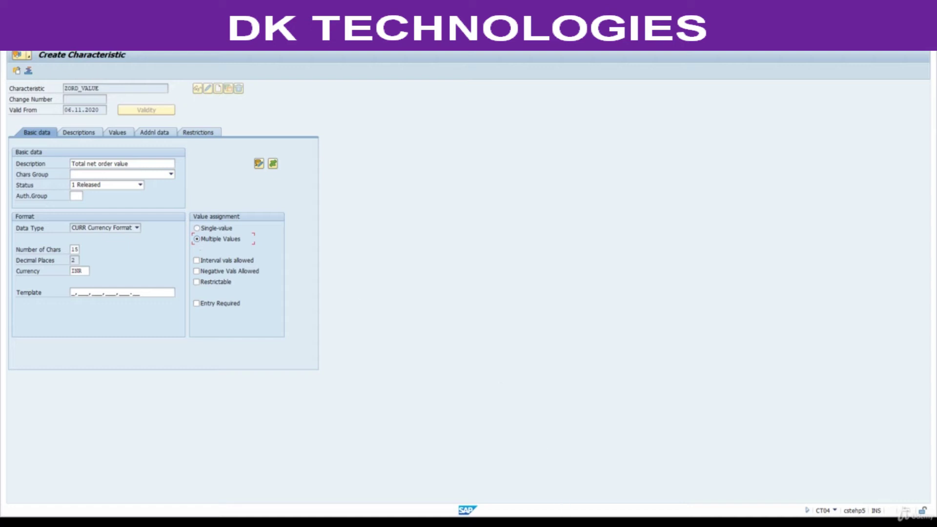
Switch to the PDF guide and examine the Order Value ranges listed under Criteria against the characteristic's value settings
{"action": "left_click", "coordinate": [570, 523]}
{"action": "scroll", "coordinate": [457, 352], "scroll_direction": "up", "scroll_amount": 1}
{"action": "scroll", "coordinate": [457, 355], "scroll_direction": "up", "scroll_amount": 20}
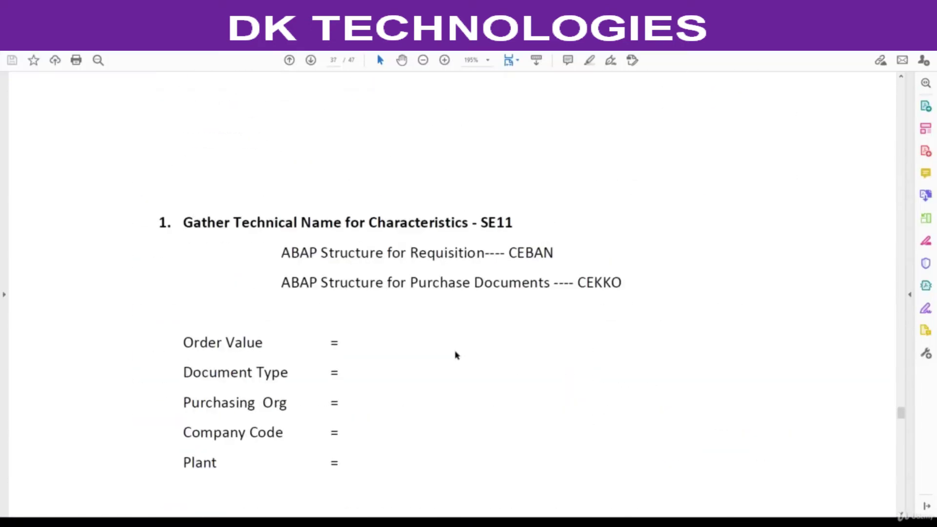
{"action": "scroll", "coordinate": [457, 355], "scroll_direction": "up", "scroll_amount": 20}
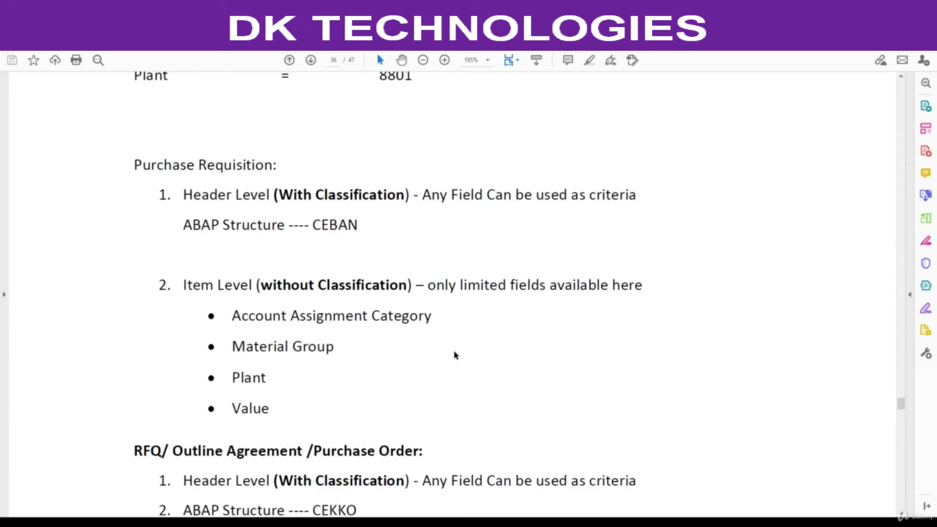
{"action": "scroll", "coordinate": [455, 357], "scroll_direction": "up", "scroll_amount": 5}
{"action": "scroll", "coordinate": [455, 356], "scroll_direction": "down", "scroll_amount": 5}
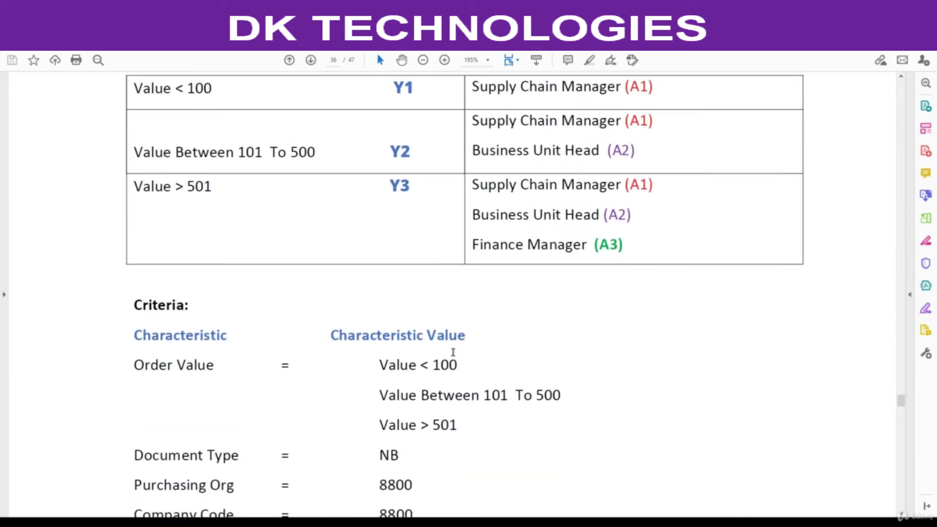
{"action": "scroll", "coordinate": [454, 356], "scroll_direction": "up", "scroll_amount": 1}
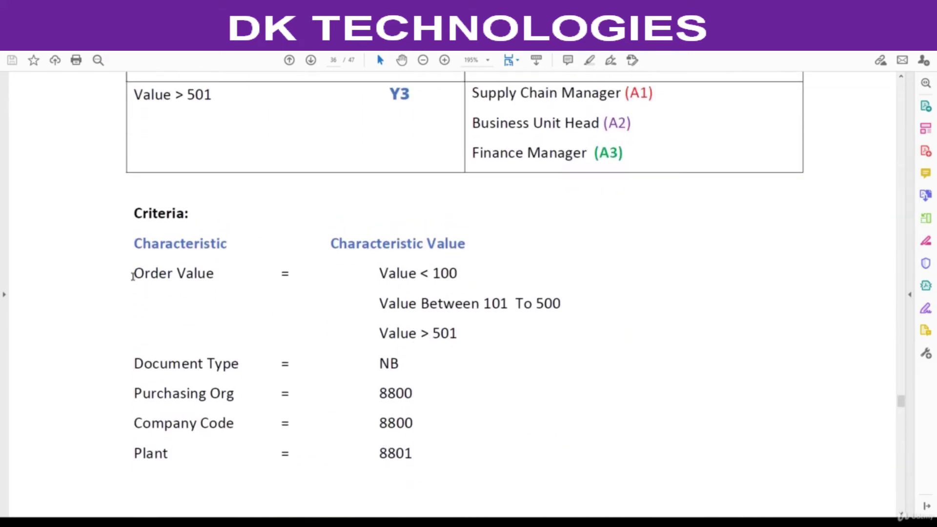
{"action": "left_click_drag", "start_coordinate": [132, 277], "coordinate": [200, 282]}
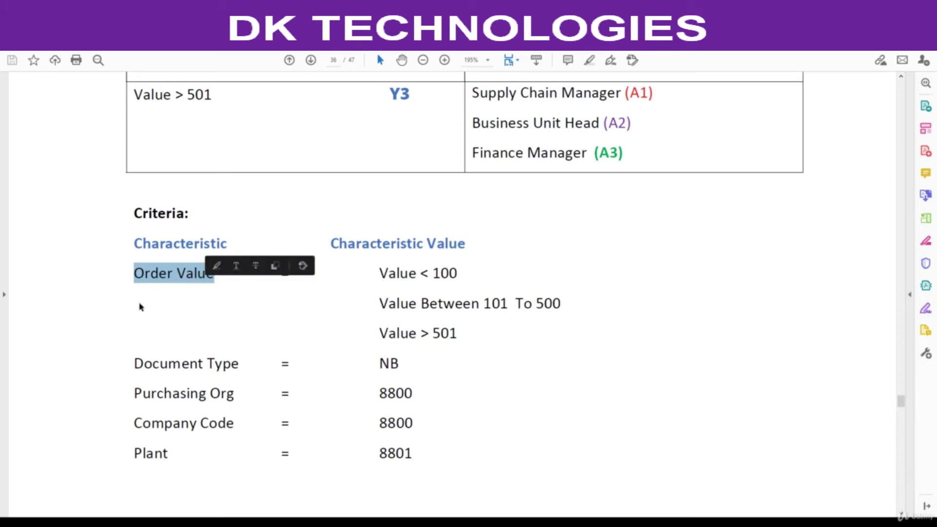
{"action": "left_click", "coordinate": [383, 274]}
{"action": "left_click_drag", "start_coordinate": [382, 273], "coordinate": [451, 272]}
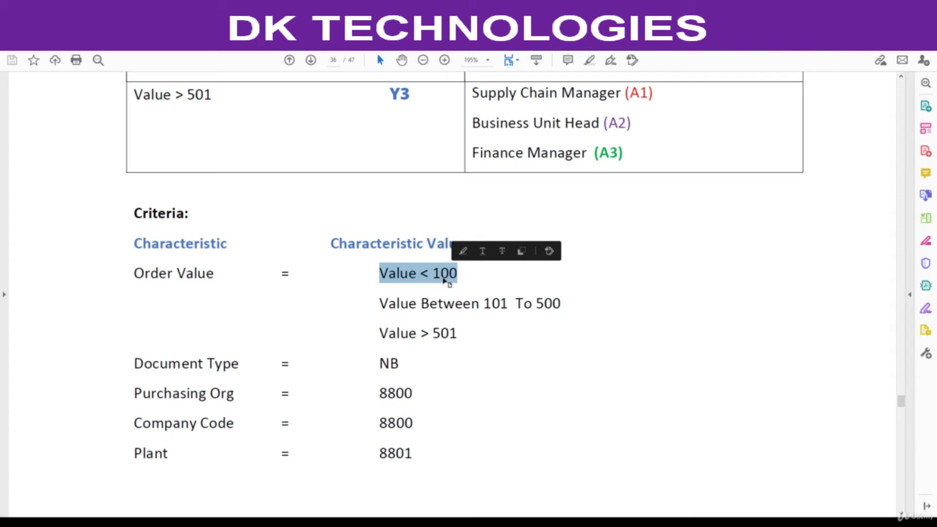
{"action": "left_click_drag", "start_coordinate": [379, 305], "coordinate": [562, 305]}
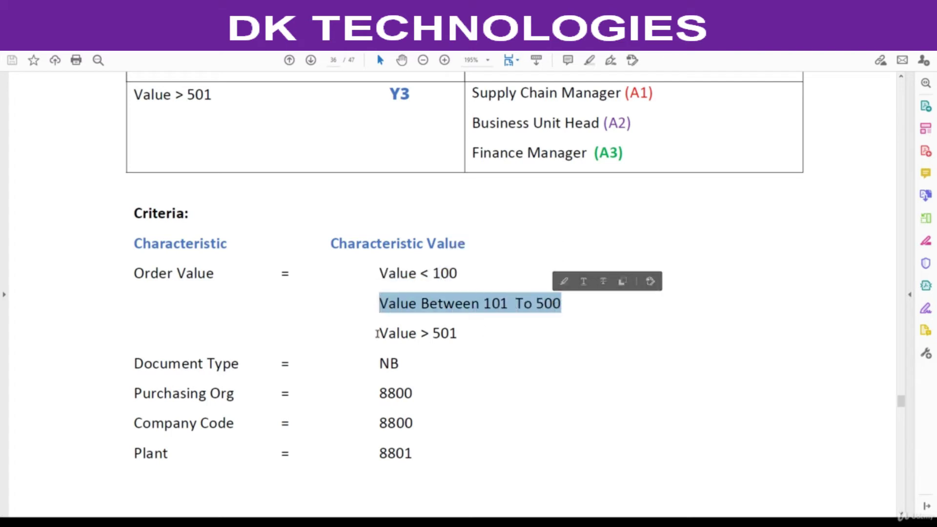
{"action": "left_click_drag", "start_coordinate": [379, 334], "coordinate": [453, 334]}
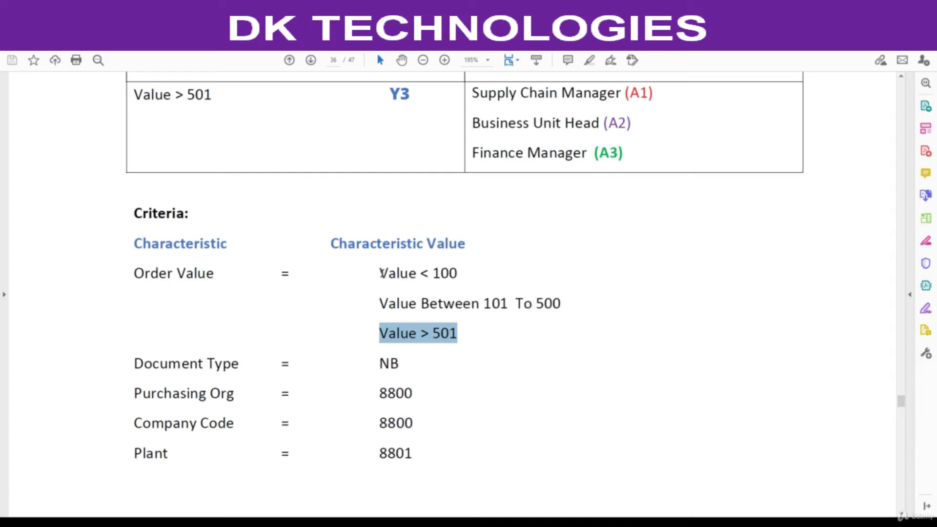
{"action": "left_click", "coordinate": [380, 273]}
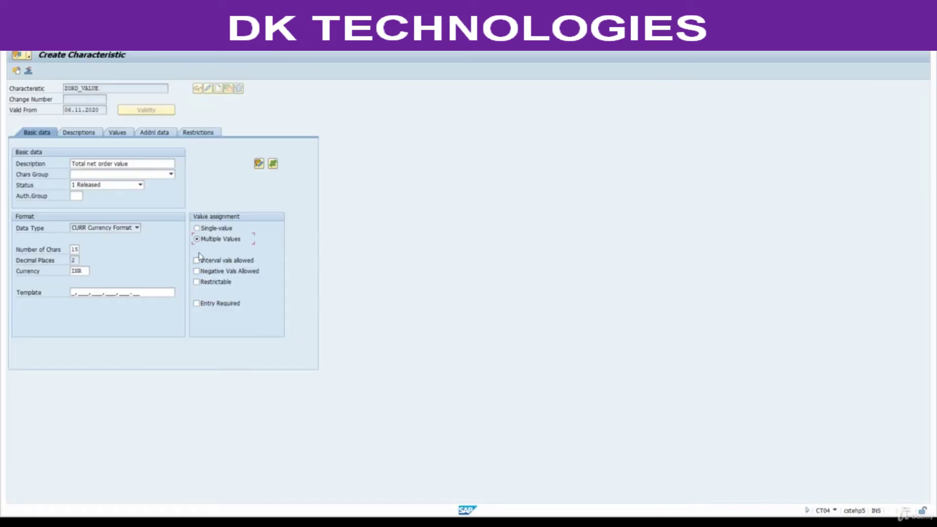
{"action": "key", "text": "alt+Tab"}
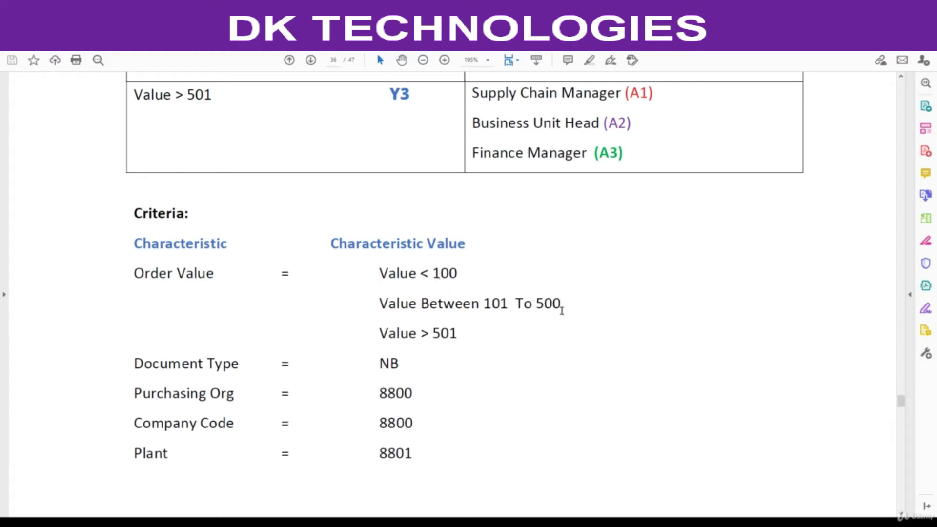
{"action": "left_click_drag", "start_coordinate": [382, 303], "coordinate": [562, 303]}
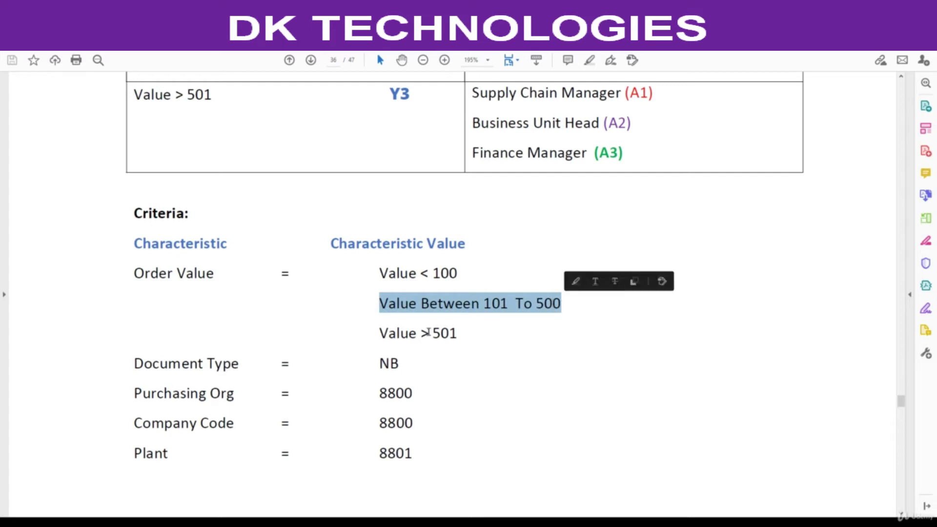
Return from the PDF guide to the SAP characteristic, open its descriptions and accept the multiple-values information
{"action": "left_click_drag", "start_coordinate": [381, 274], "coordinate": [451, 273]}
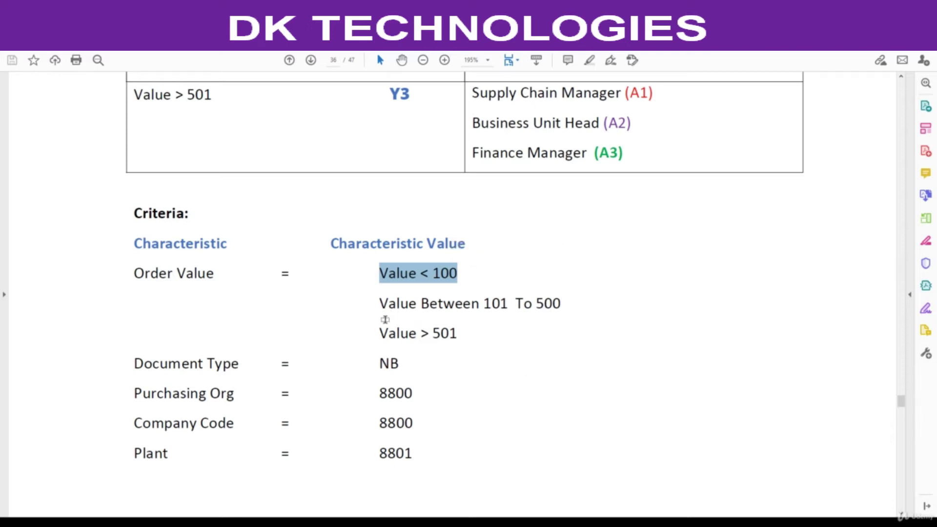
{"action": "key", "text": "alt+Tab"}
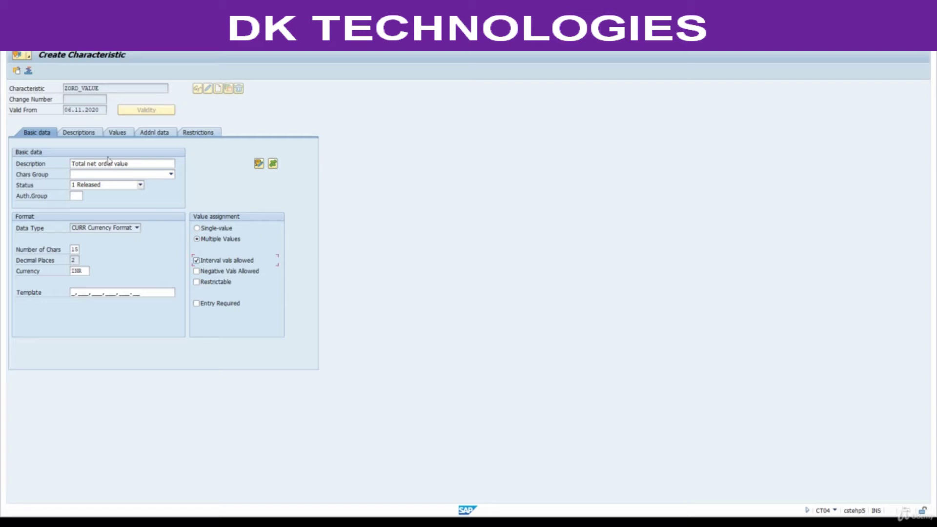
{"action": "left_click", "coordinate": [87, 137]}
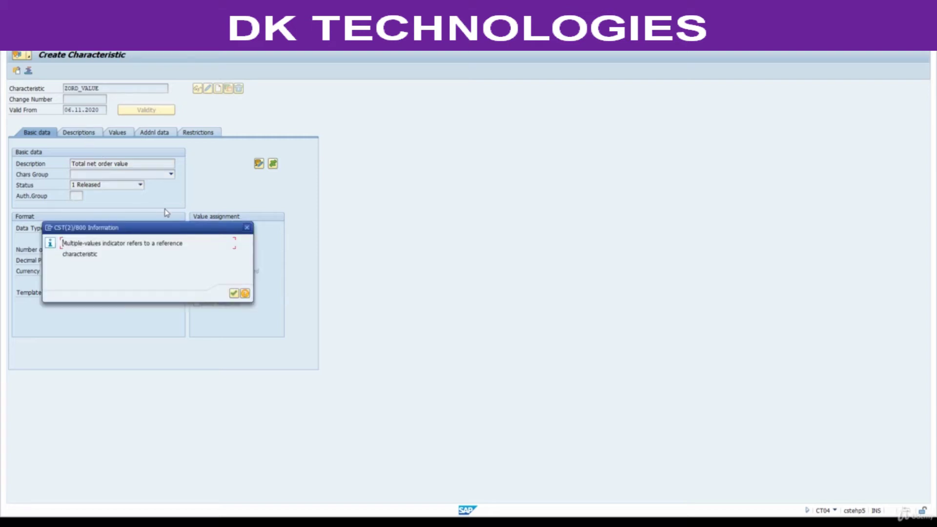
{"action": "key", "text": "Return"}
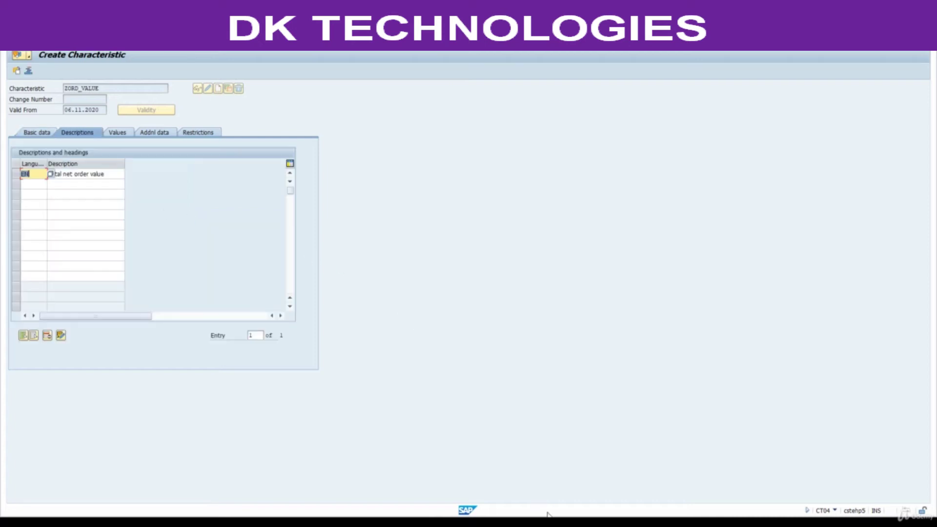
Switch to the PDF guide and examine the PO Value instructions for creating the characteristic, up to the Characteristic Value entry
{"action": "key", "text": "alt+Tab"}
{"action": "scroll", "coordinate": [414, 341], "scroll_direction": "down", "scroll_amount": 10}
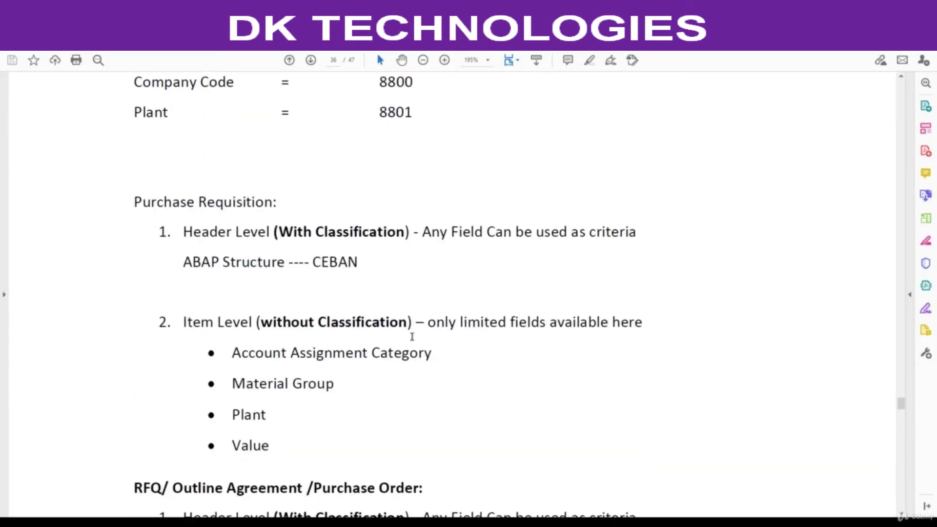
{"action": "scroll", "coordinate": [414, 342], "scroll_direction": "down", "scroll_amount": 15}
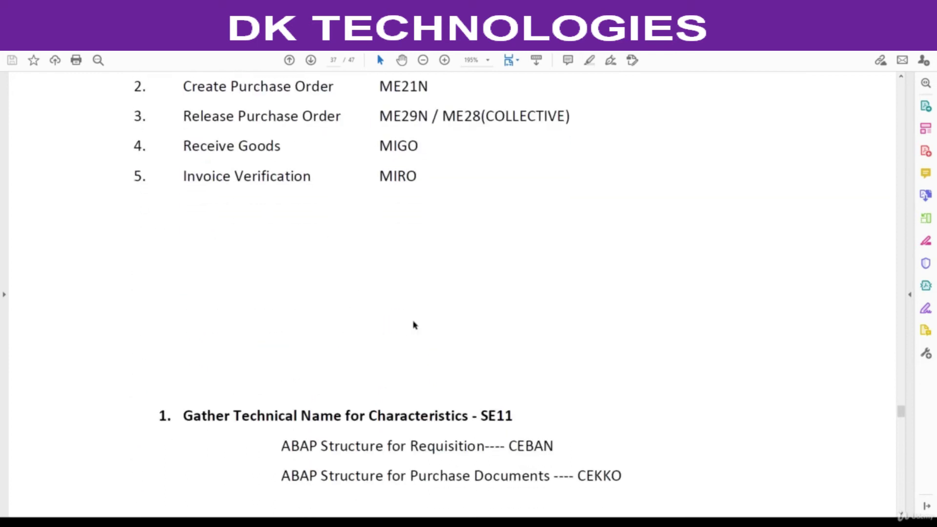
{"action": "scroll", "coordinate": [413, 320], "scroll_direction": "down", "scroll_amount": 15}
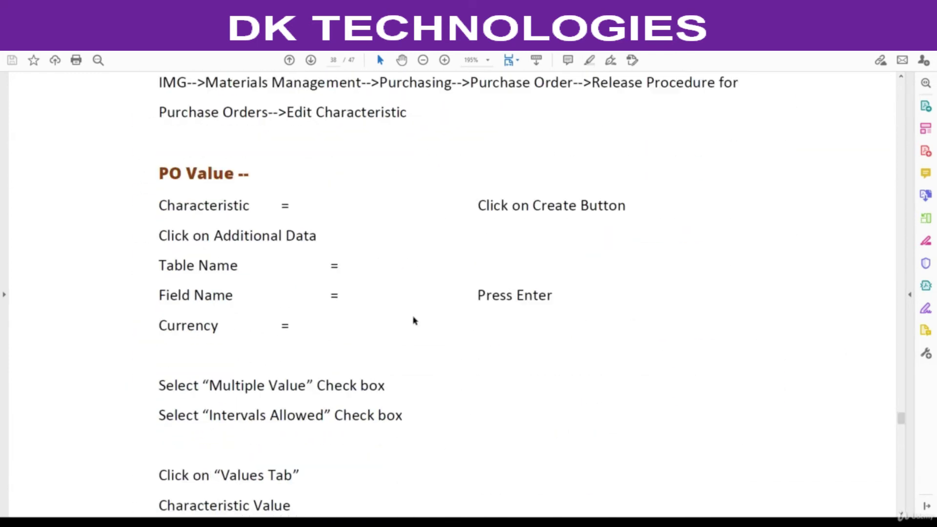
{"action": "scroll", "coordinate": [405, 308], "scroll_direction": "down", "scroll_amount": 2}
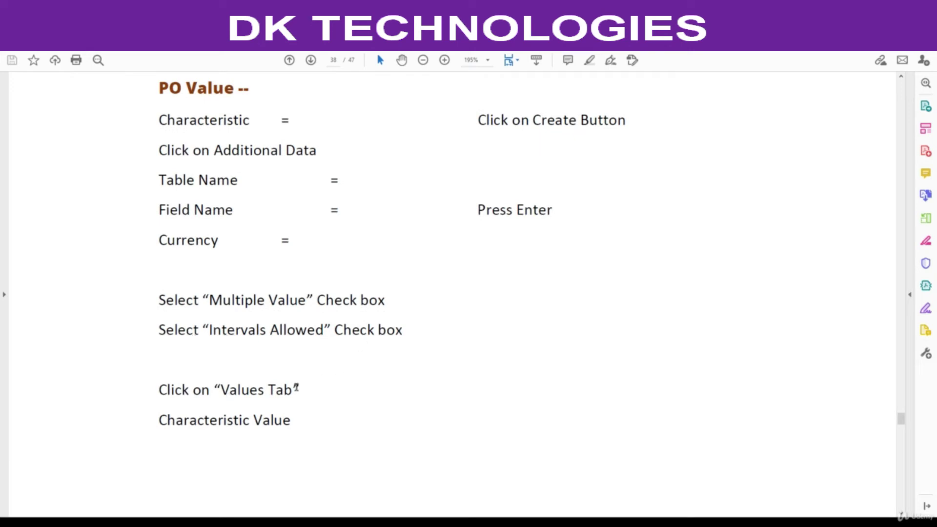
{"action": "scroll", "coordinate": [296, 388], "scroll_direction": "down", "scroll_amount": 8}
{"action": "left_click_drag", "start_coordinate": [160, 232], "coordinate": [296, 250]}
Return to SAP and open the allowed values list of ZORD_VALUE at its first empty row
{"action": "key", "text": "alt+Tab"}
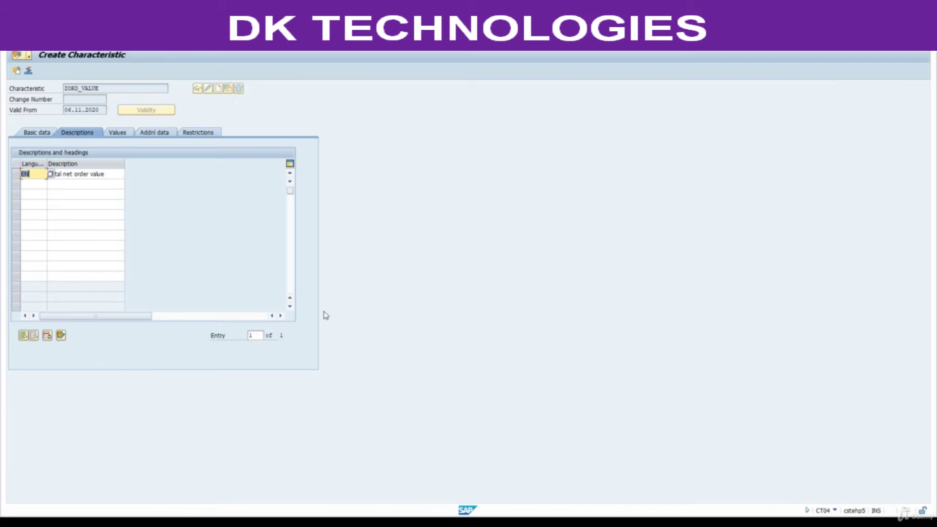
{"action": "left_click", "coordinate": [123, 135]}
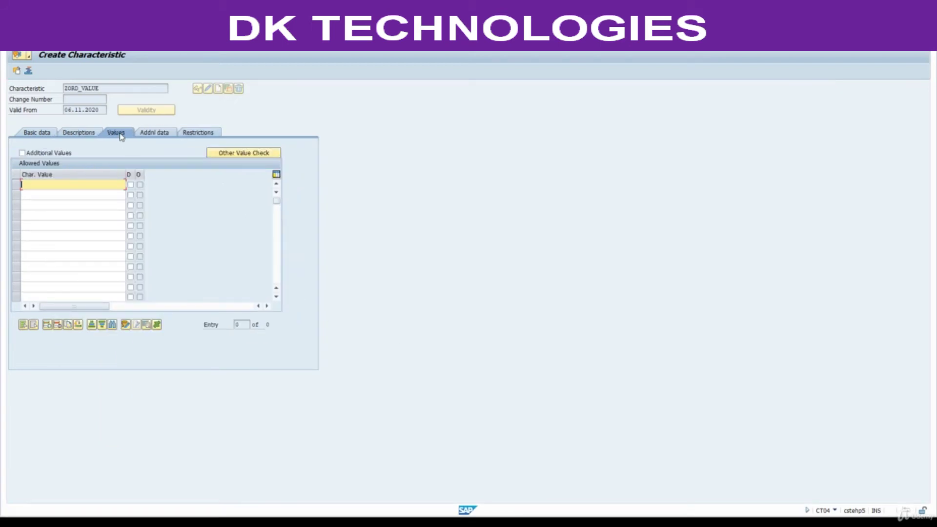
{"action": "left_click_drag", "start_coordinate": [108, 88], "coordinate": [57, 90]}
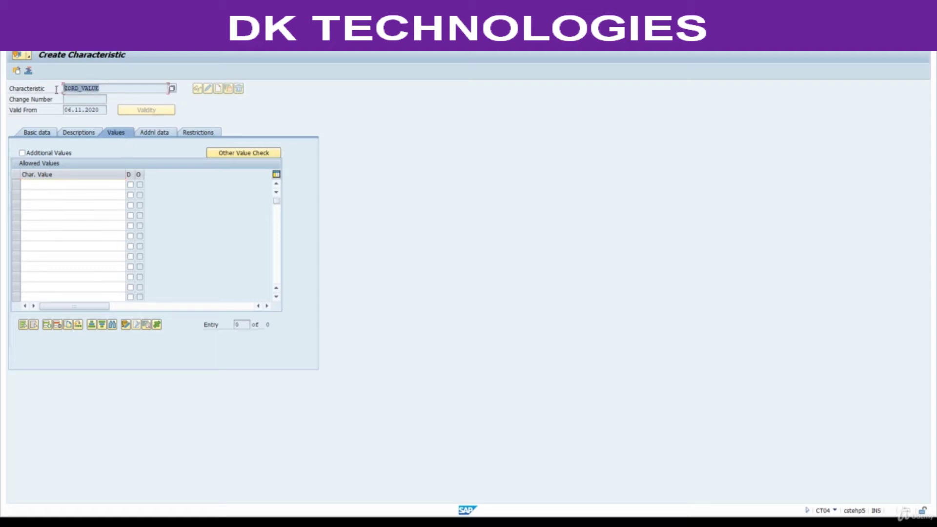
{"action": "left_click", "coordinate": [106, 187]}
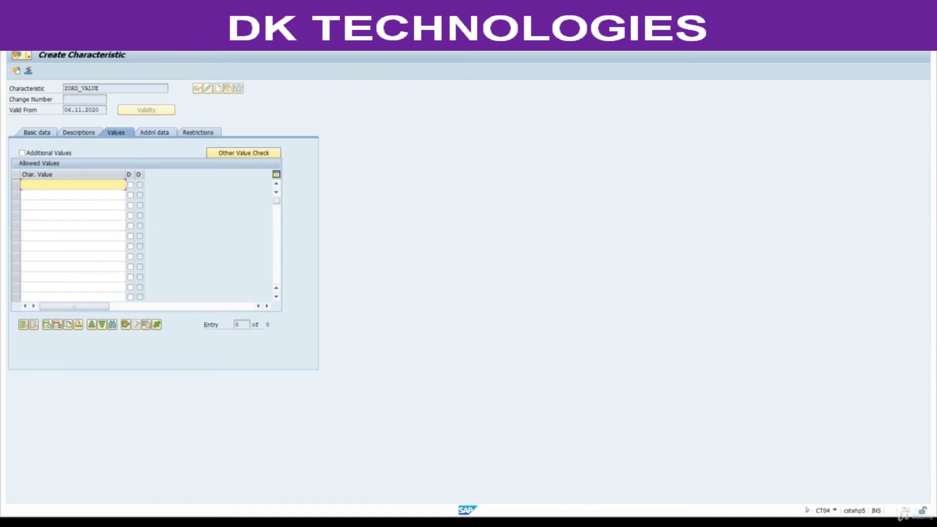
Look up the Order Value ranges under Criteria in the PDF guide
{"action": "left_click", "coordinate": [572, 524]}
{"action": "scroll", "coordinate": [497, 394], "scroll_direction": "up", "scroll_amount": 10}
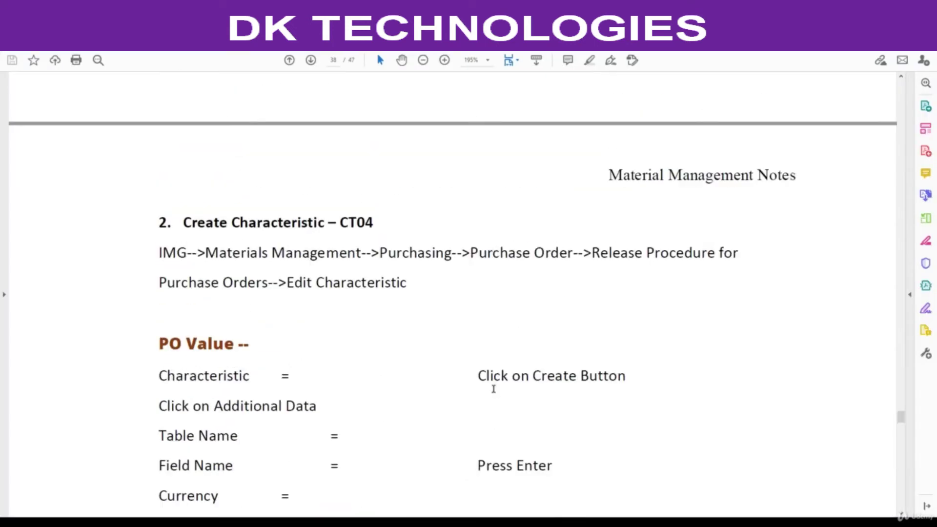
{"action": "scroll", "coordinate": [493, 392], "scroll_direction": "up", "scroll_amount": 12}
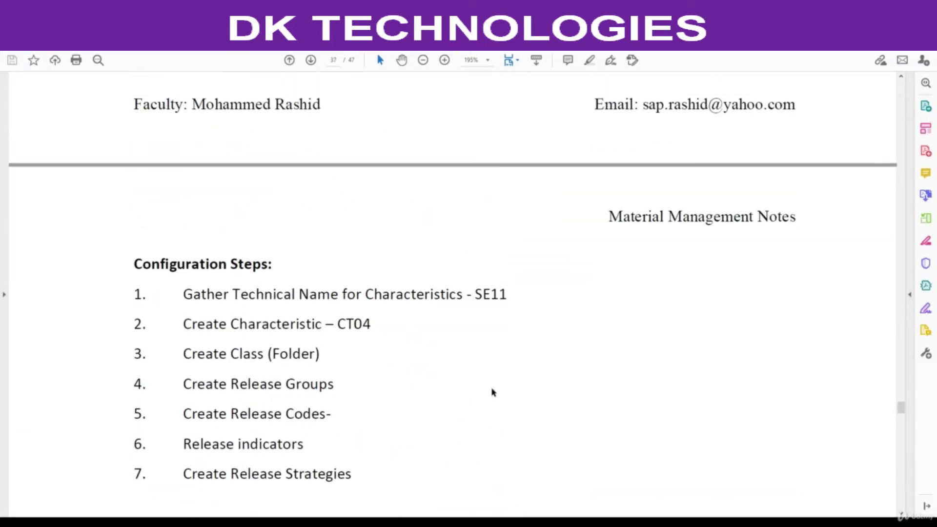
{"action": "scroll", "coordinate": [493, 389], "scroll_direction": "up", "scroll_amount": 6}
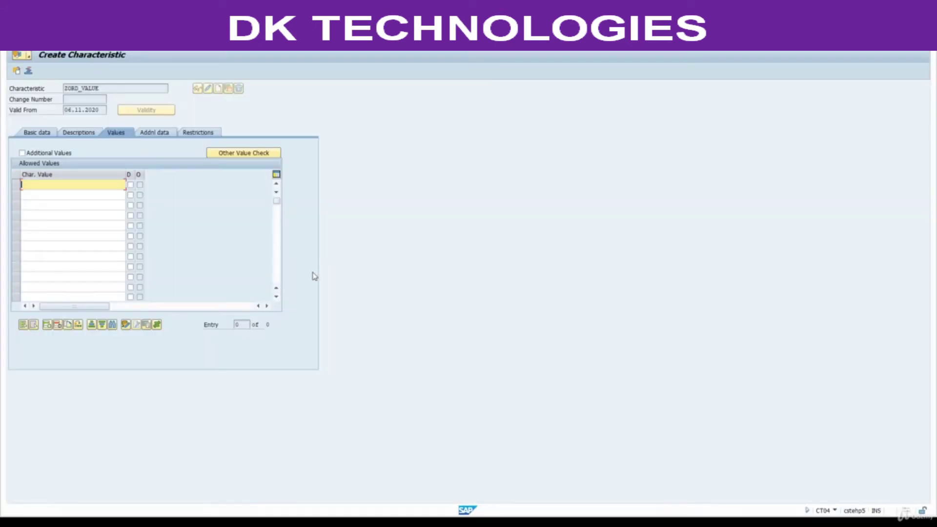
{"action": "key", "text": "alt+Tab"}
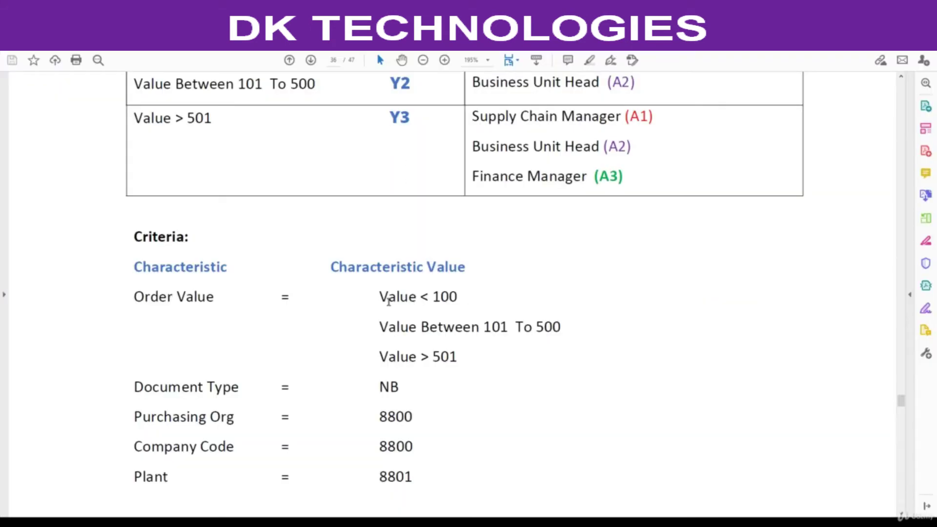
{"action": "scroll", "coordinate": [224, 199], "scroll_direction": "up", "scroll_amount": 3}
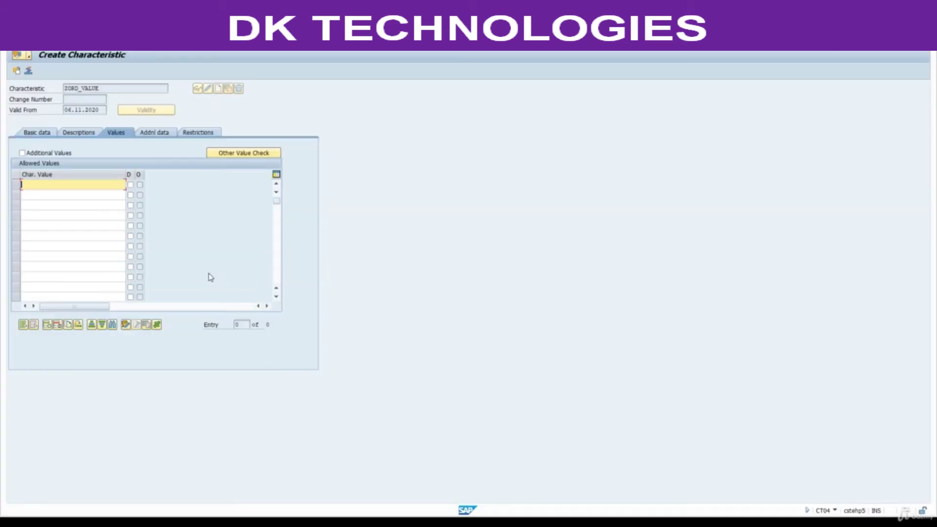
Enter <100 as the first allowed value, using the less-than interval format copied from the field help
{"action": "key", "text": "F1"}
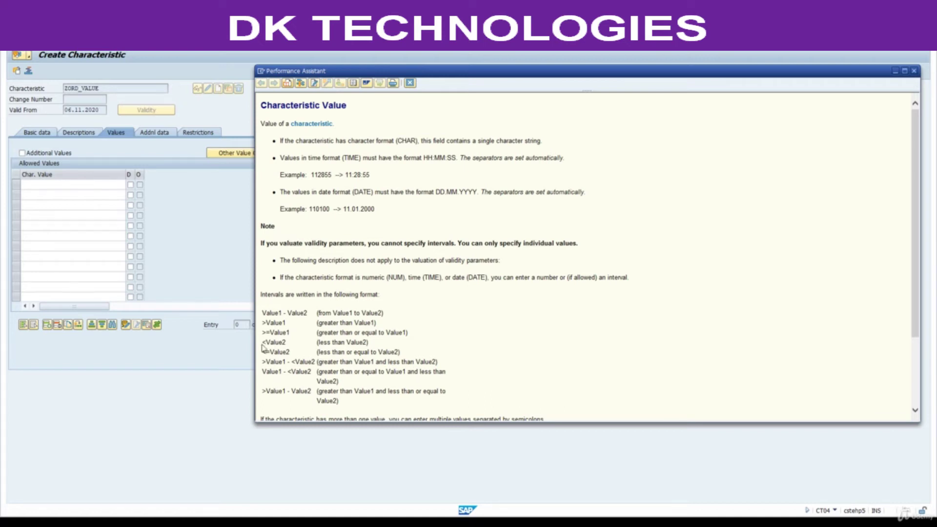
{"action": "left_click_drag", "start_coordinate": [264, 344], "coordinate": [285, 345]}
{"action": "key", "text": "ctrl+c"}
{"action": "left_click", "coordinate": [410, 83]}
{"action": "key", "text": "ctrl+v"}
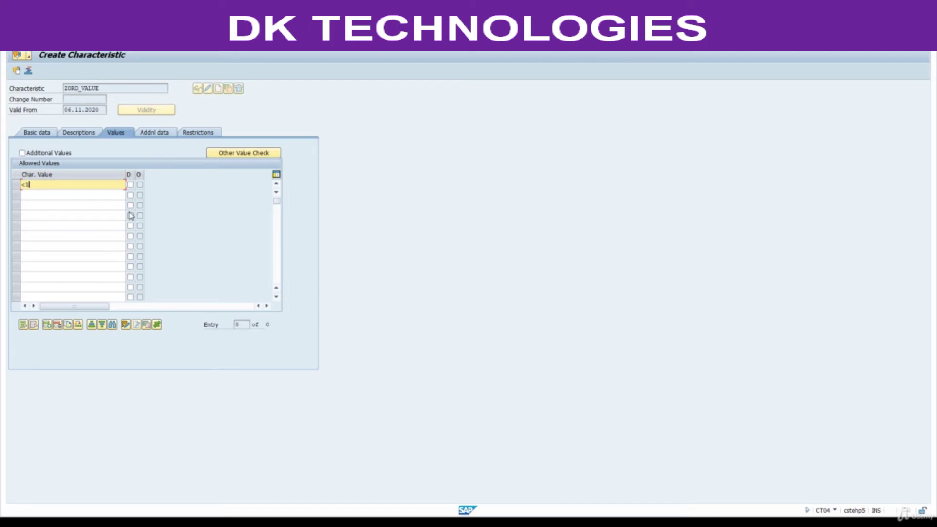
{"action": "key", "text": "Return"}
{"action": "left_click", "coordinate": [72, 187]}
Enter >101 - <500 as the second allowed value, adapting the >Value1 - <Value2 format copied from the field help
{"action": "left_click", "coordinate": [59, 196]}
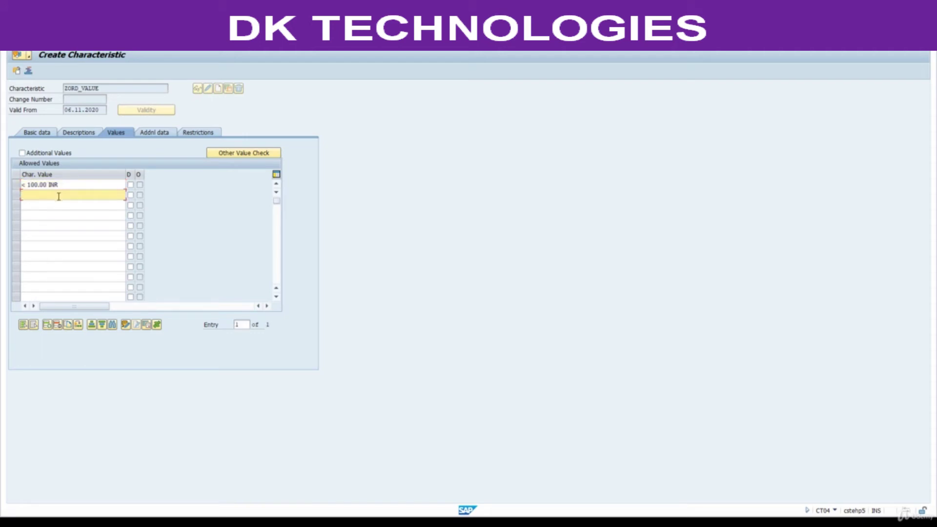
{"action": "key", "text": "F1"}
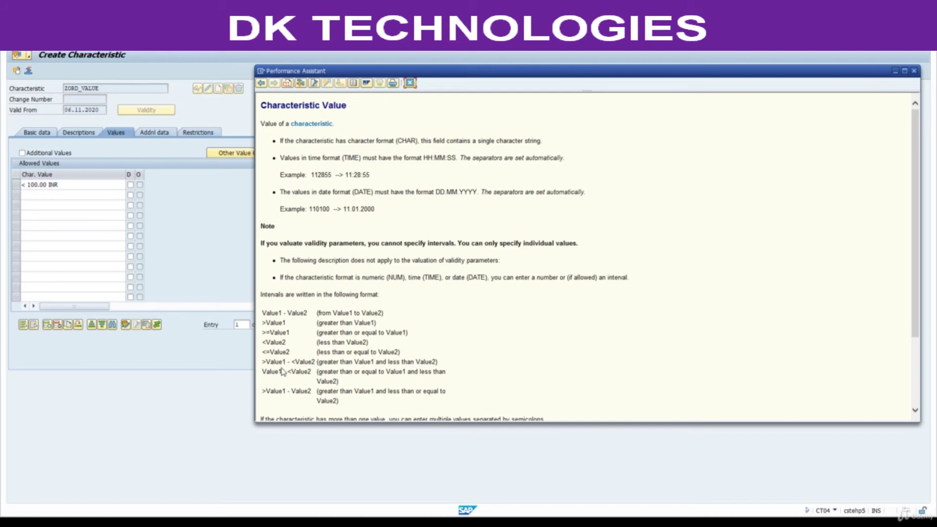
{"action": "left_click_drag", "start_coordinate": [263, 363], "coordinate": [302, 360]}
{"action": "key", "text": "ctrl+c"}
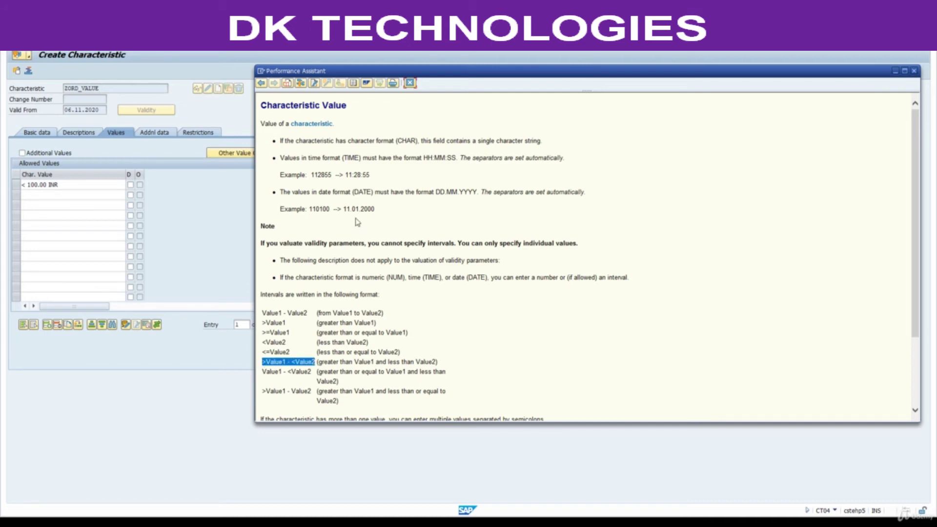
{"action": "left_click", "coordinate": [410, 83]}
{"action": "key", "text": "ctrl+v"}
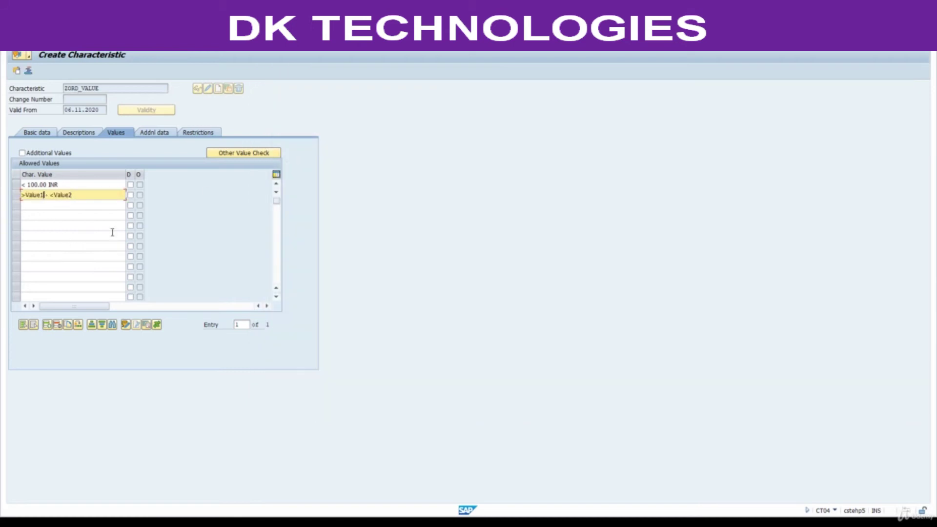
{"action": "key", "text": "BackSpace"}
{"action": "key", "text": "BackSpace"}
{"action": "key", "text": "BackSpace"}
{"action": "key", "text": "BackSpace"}
{"action": "key", "text": "BackSpace"}
{"action": "key", "text": "BackSpace"}
{"action": "key", "text": "BackSpace"}
{"action": "type", "text": "101"}
{"action": "left_click", "coordinate": [81, 205]}
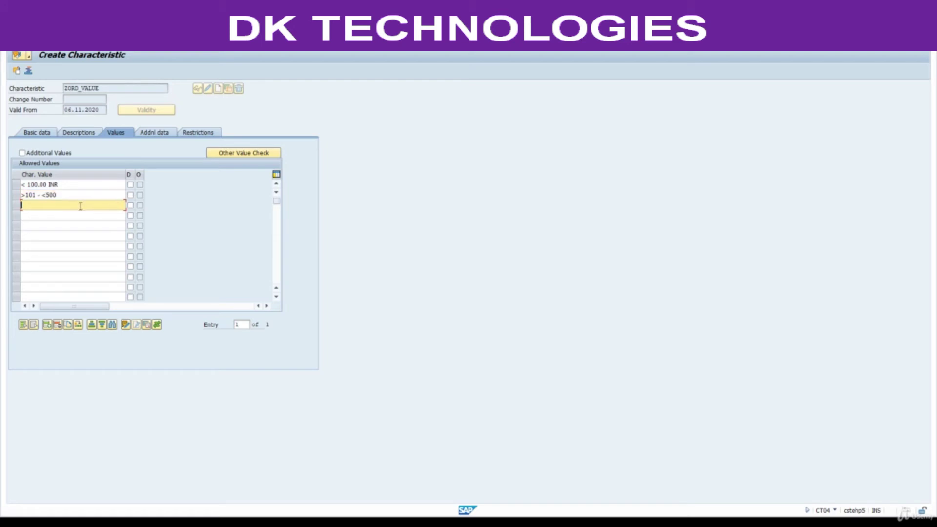
{"action": "key", "text": "Return"}
Enter >501 as the third allowed value, adapting the >Value1 format from the field help, and save the characteristic
{"action": "key", "text": "F1"}
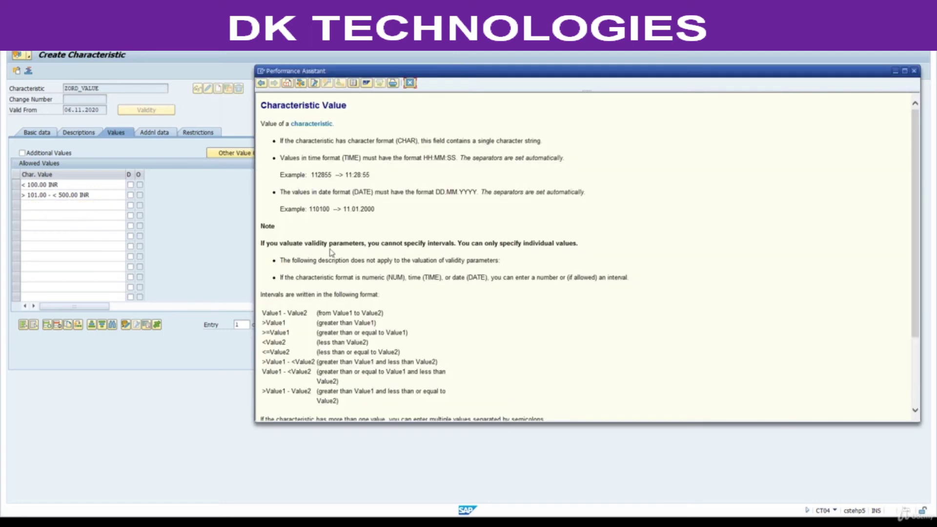
{"action": "double_click", "coordinate": [274, 324]}
{"action": "key", "text": "ctrl+c"}
{"action": "left_click", "coordinate": [410, 83]}
{"action": "key", "text": "ctrl+v"}
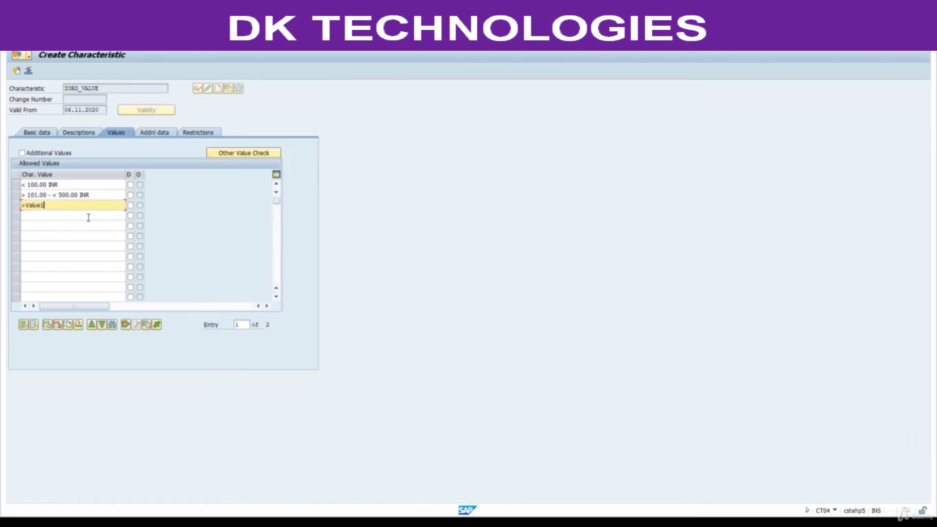
{"action": "key", "text": "BackSpace"}
{"action": "type", "text": "501"}
{"action": "key", "text": "Return"}
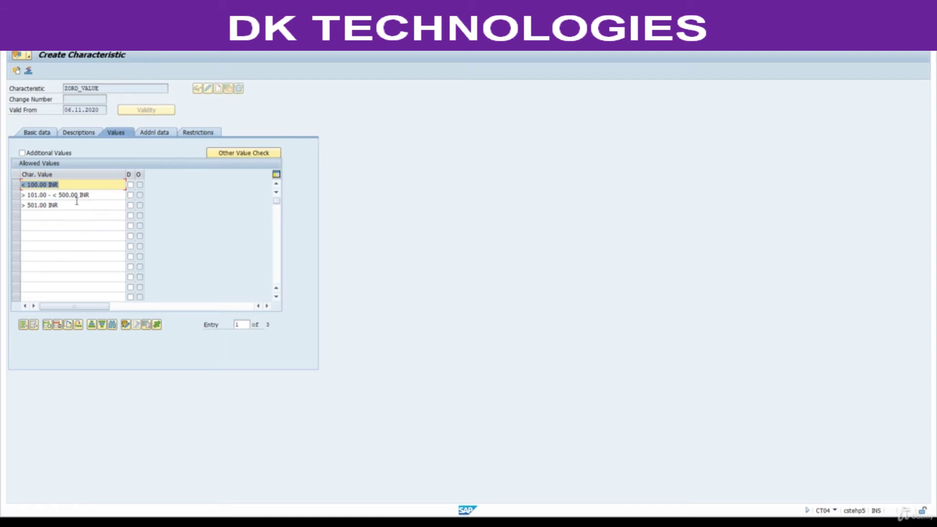
{"action": "key", "text": "ctrl+s"}
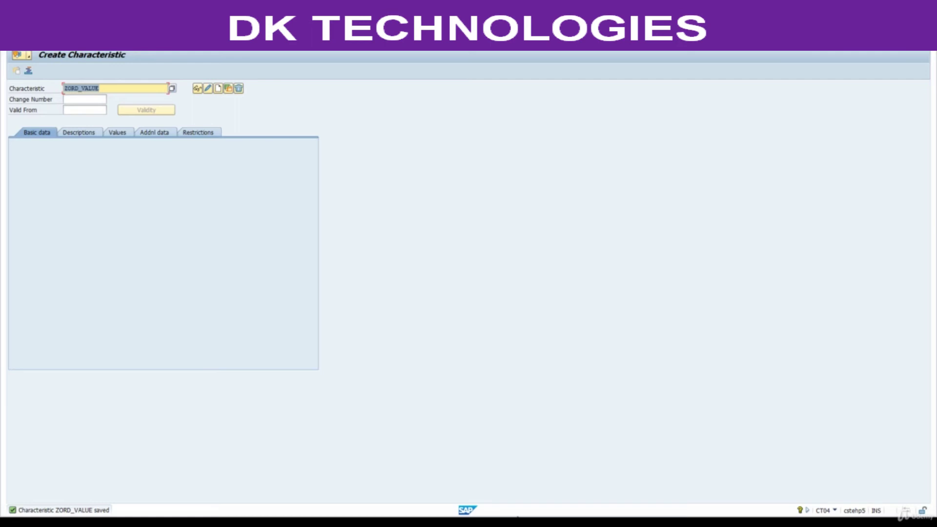
Switch to the Excel sheet and fill the ZORD_VALUE cell C19 with yellow
{"action": "left_click", "coordinate": [512, 522]}
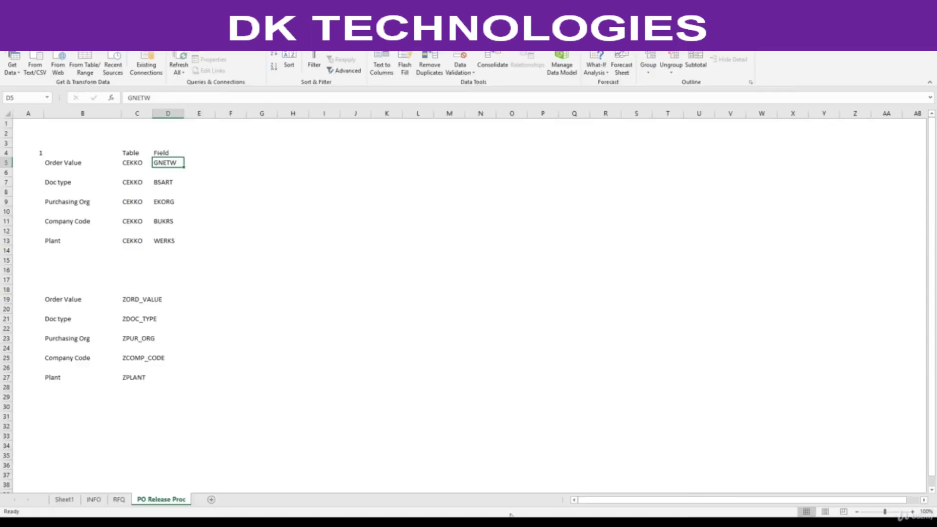
{"action": "left_click", "coordinate": [147, 304]}
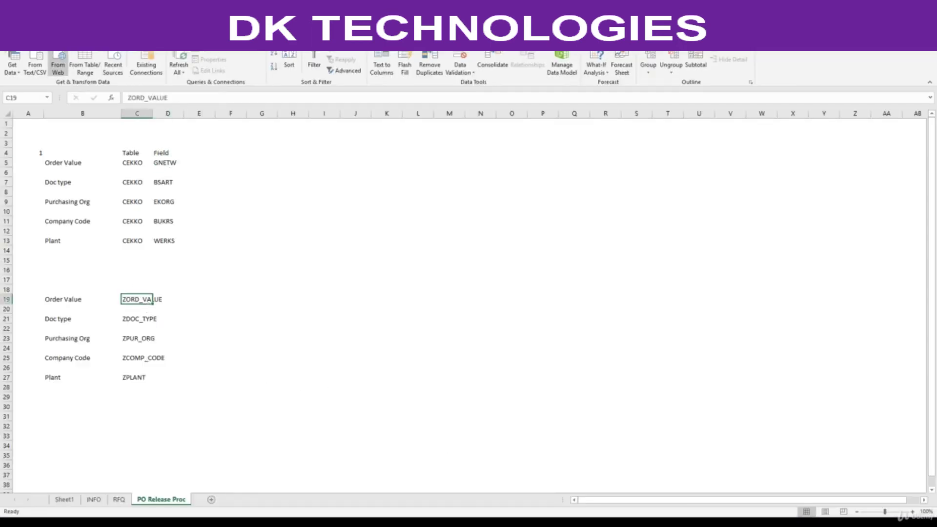
{"action": "left_click", "coordinate": [34, 43]}
{"action": "left_click", "coordinate": [148, 67]}
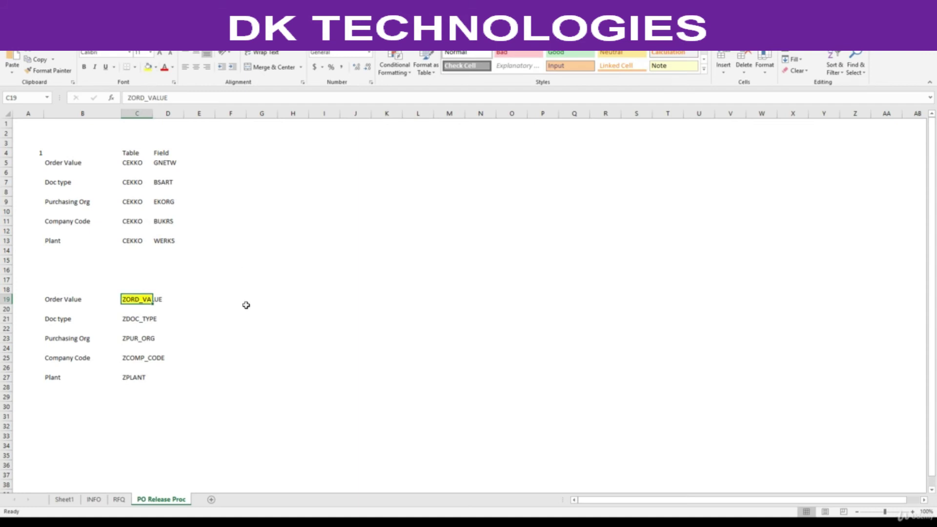
Copy ZDOC_TYPE from Excel cell C21 into the SAP characteristic name and start creating that characteristic
{"action": "left_click", "coordinate": [147, 324]}
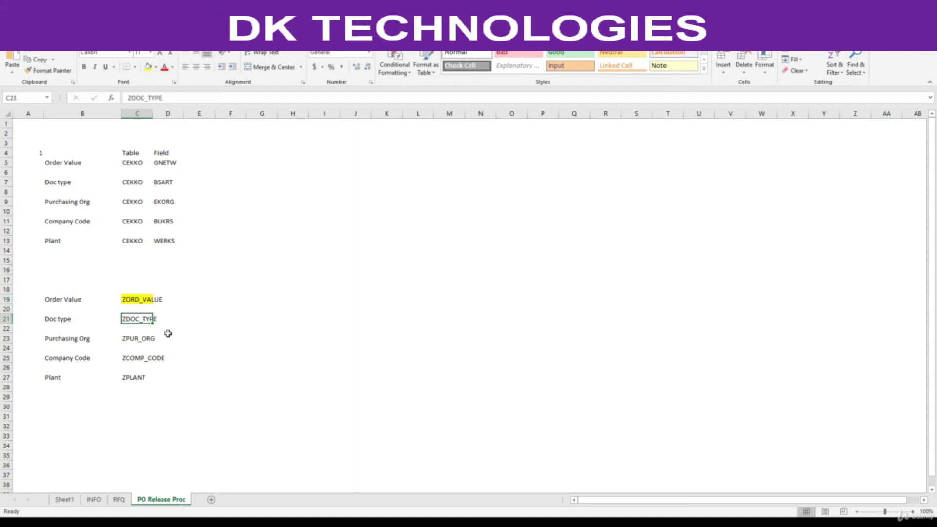
{"action": "key", "text": "ctrl+c"}
{"action": "key", "text": "alt+Tab"}
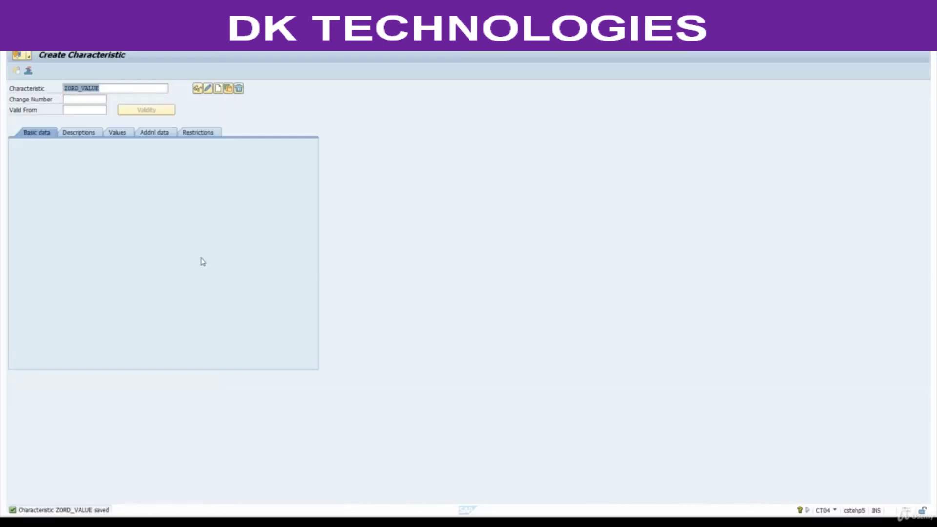
{"action": "key", "text": "ctrl+v"}
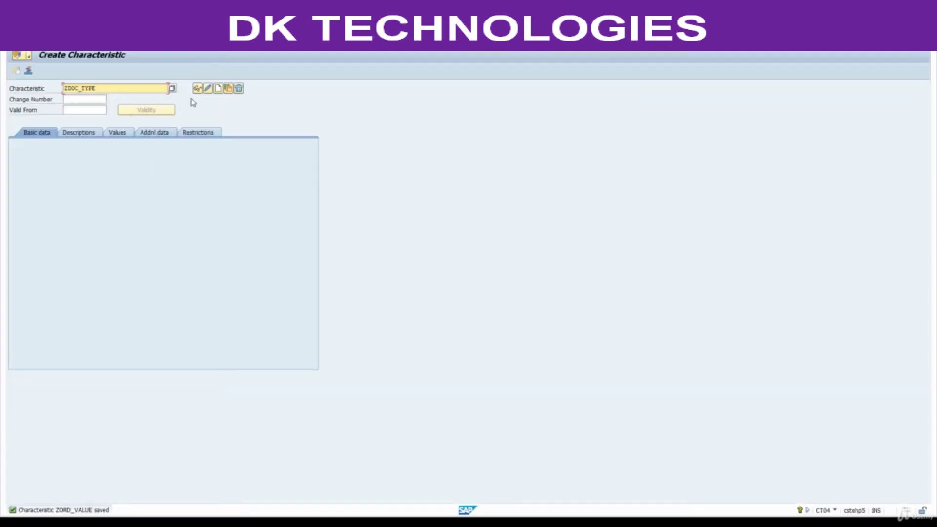
{"action": "left_click", "coordinate": [217, 90]}
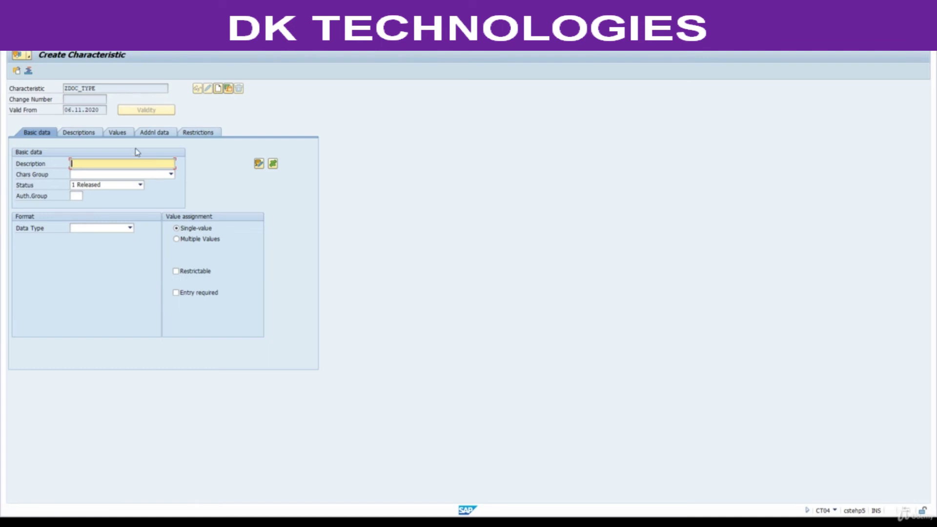
Reference the ZDOC_TYPE characteristic to table CEKKO and field BSART, copying the field name from Excel cell D7, and accept the dictionary format
{"action": "left_click", "coordinate": [164, 135]}
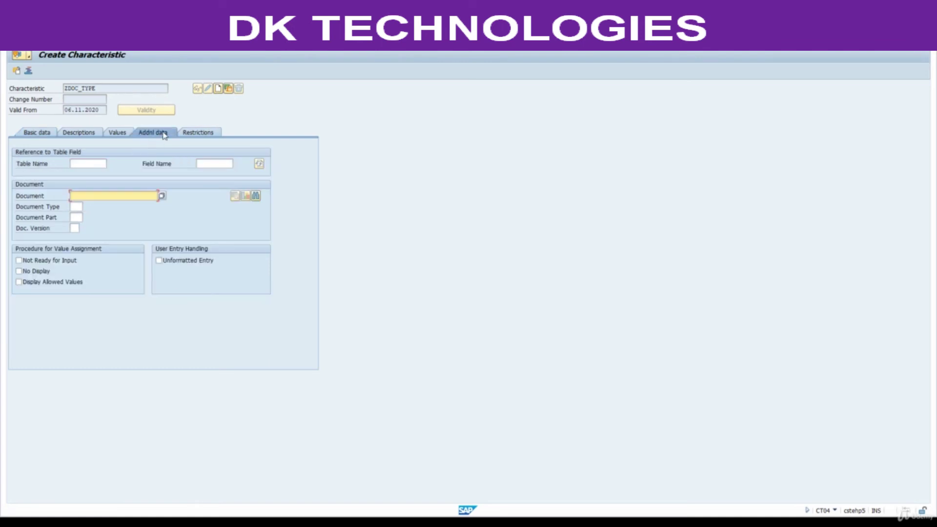
{"action": "left_click", "coordinate": [89, 164]}
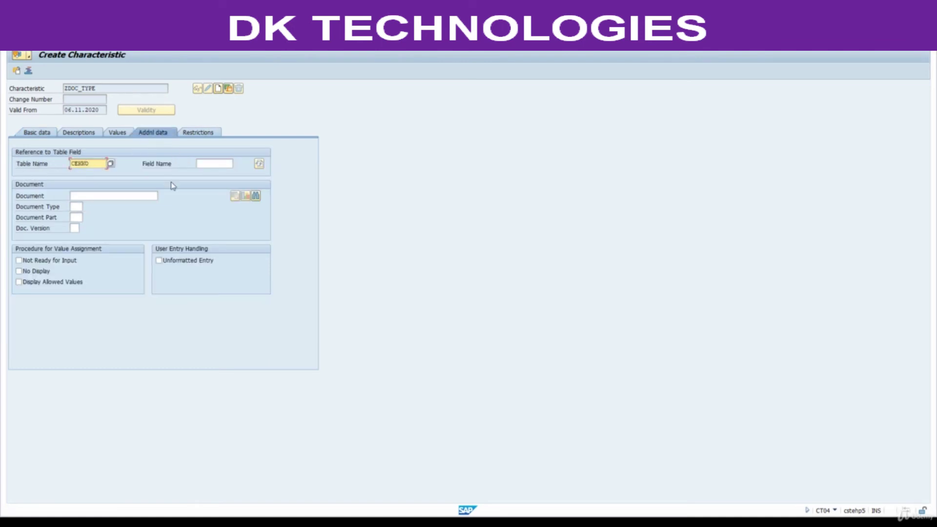
{"action": "key", "text": "alt+Tab"}
{"action": "left_click", "coordinate": [165, 182]}
{"action": "key", "text": "ctrl+c"}
{"action": "key", "text": "alt+Tab"}
{"action": "left_click", "coordinate": [209, 166]}
{"action": "key", "text": "ctrl+v"}
{"action": "key", "text": "Return"}
{"action": "key", "text": "Return"}
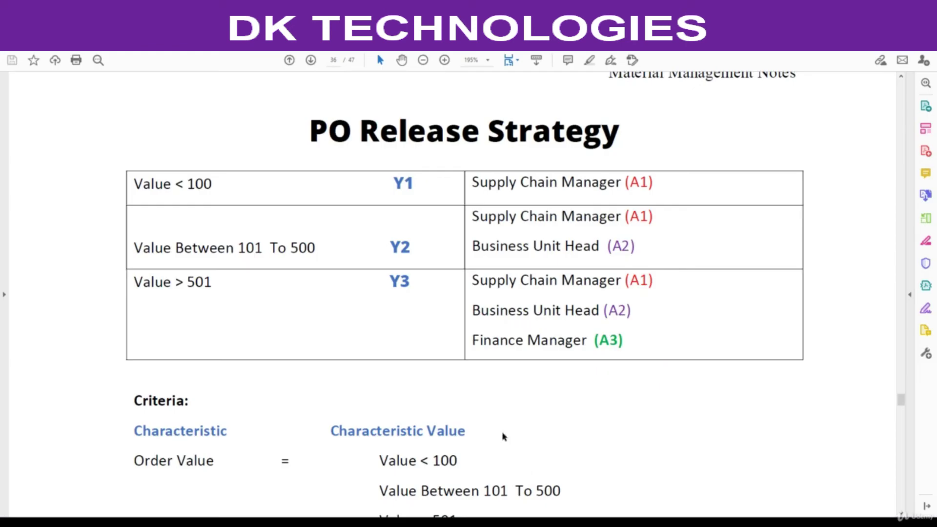
Switch to the PDF notes and look up the document type value in the PO release strategy criteria
{"action": "scroll", "coordinate": [504, 437], "scroll_direction": "down", "scroll_amount": 5}
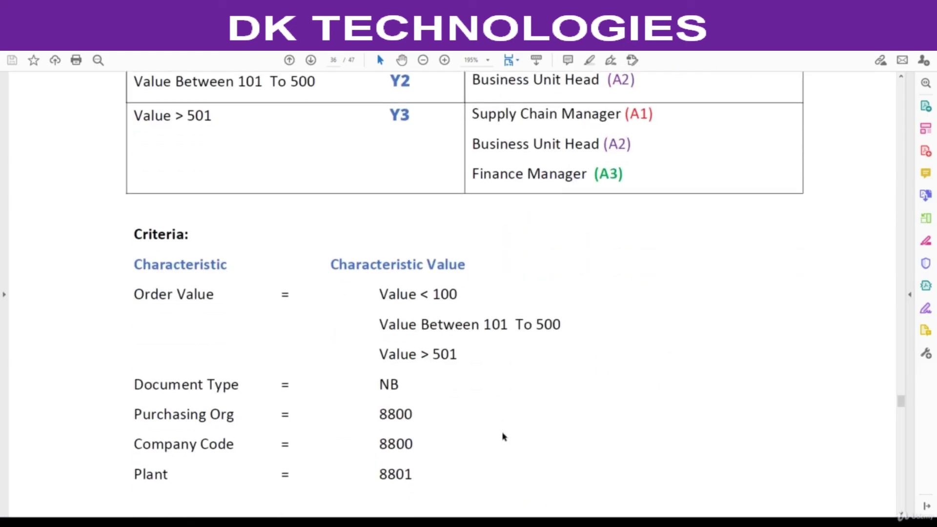
{"action": "left_click_drag", "start_coordinate": [379, 270], "coordinate": [494, 320]}
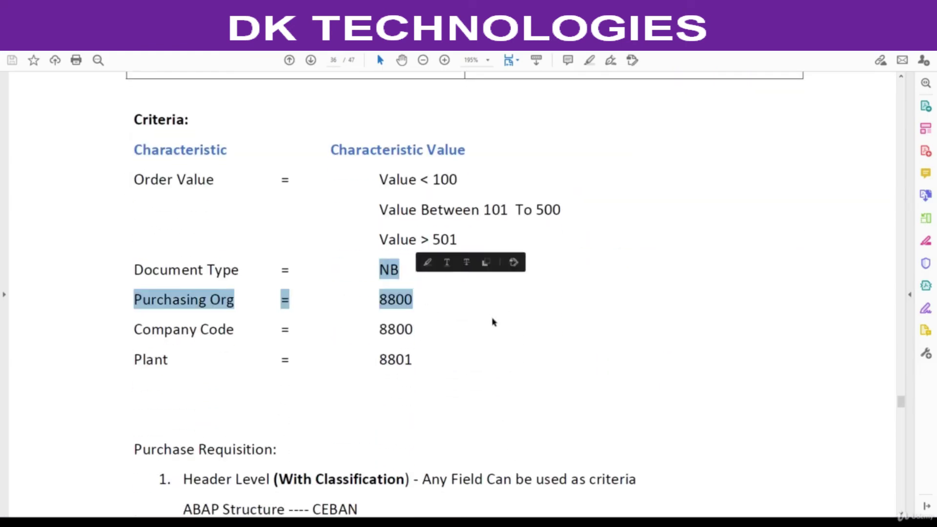
{"action": "left_click", "coordinate": [402, 283]}
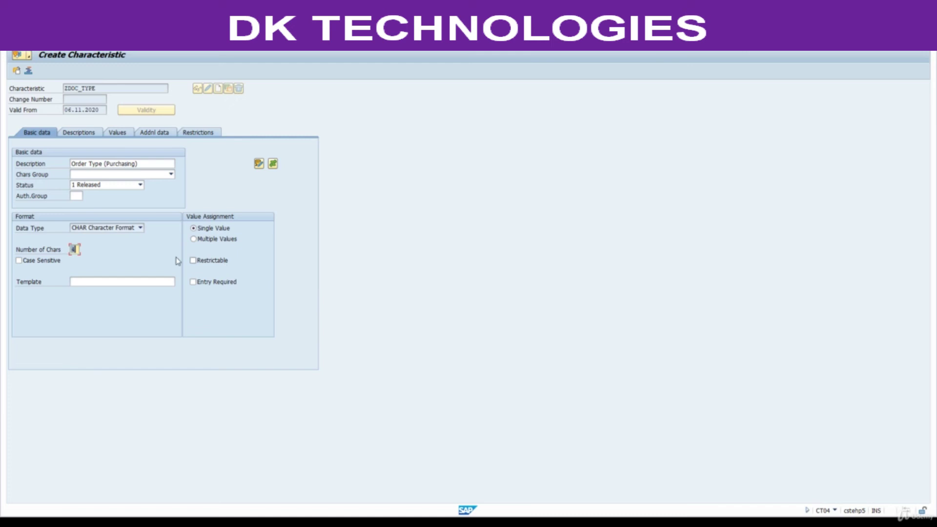
Enter NB as the allowed value of ZDOC_TYPE with the description NB Standard Order Type, and save the characteristic
{"action": "left_click", "coordinate": [120, 136]}
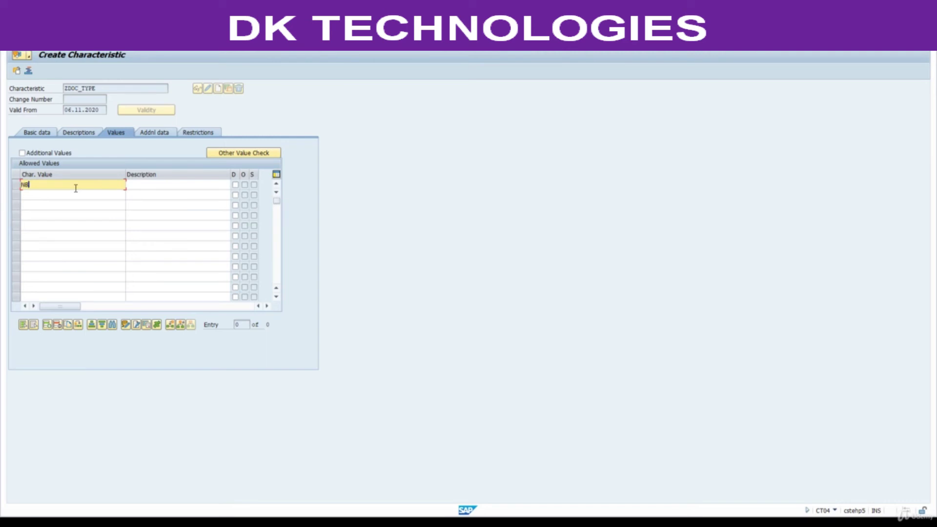
{"action": "key", "text": "Tab"}
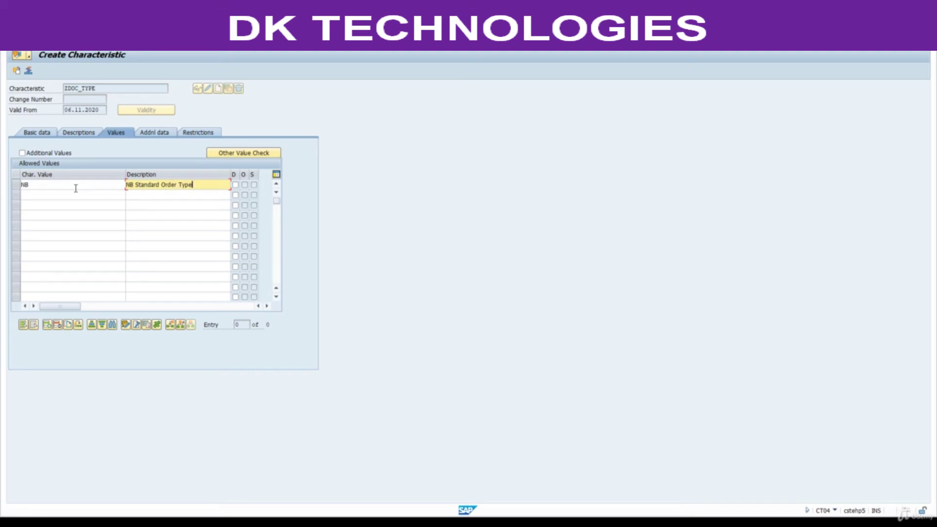
{"action": "key", "text": "ctrl+s"}
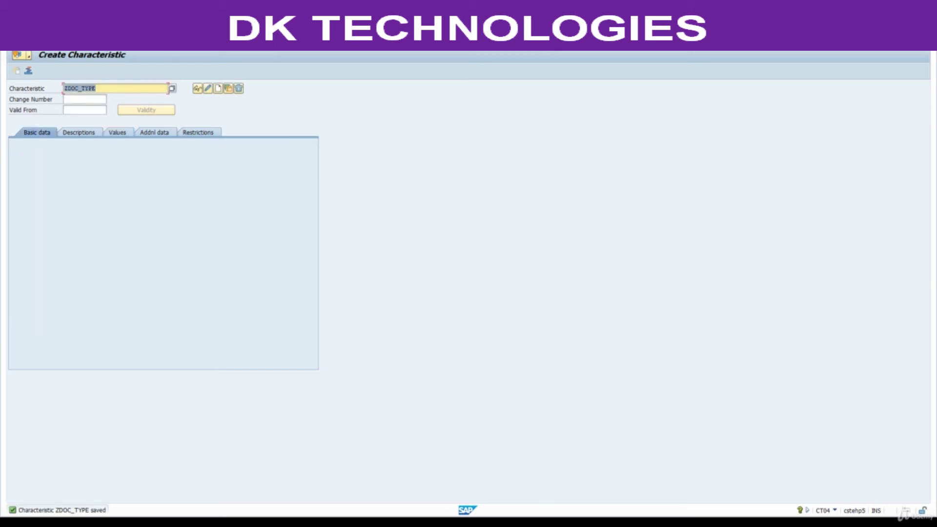
Switch to the Excel sheet and fill the ZDOC_TYPE cell C21 with yellow
{"action": "left_click", "coordinate": [537, 523]}
{"action": "left_click", "coordinate": [128, 319]}
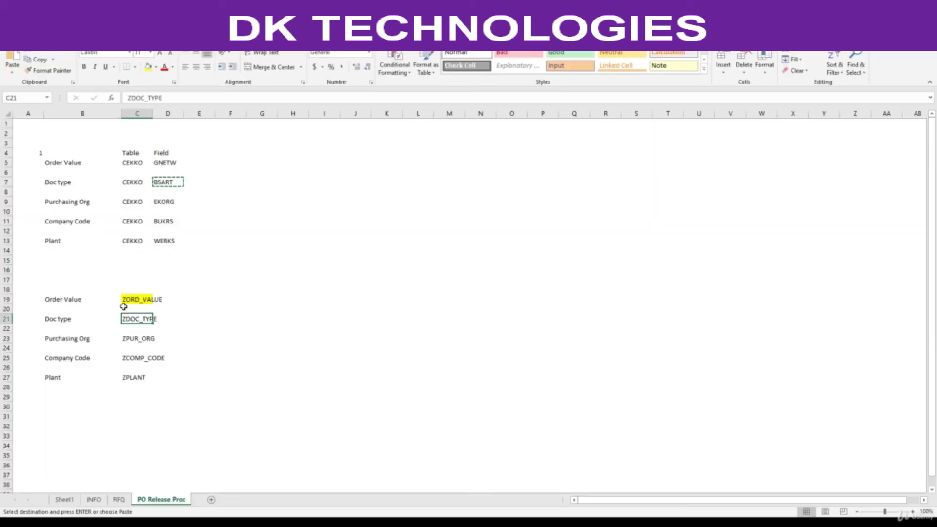
{"action": "left_click", "coordinate": [148, 67]}
Copy ZPUR_ORG from Excel cell C23 into the SAP characteristic name and start creating that characteristic
{"action": "left_click", "coordinate": [133, 337]}
{"action": "key", "text": "ctrl+c"}
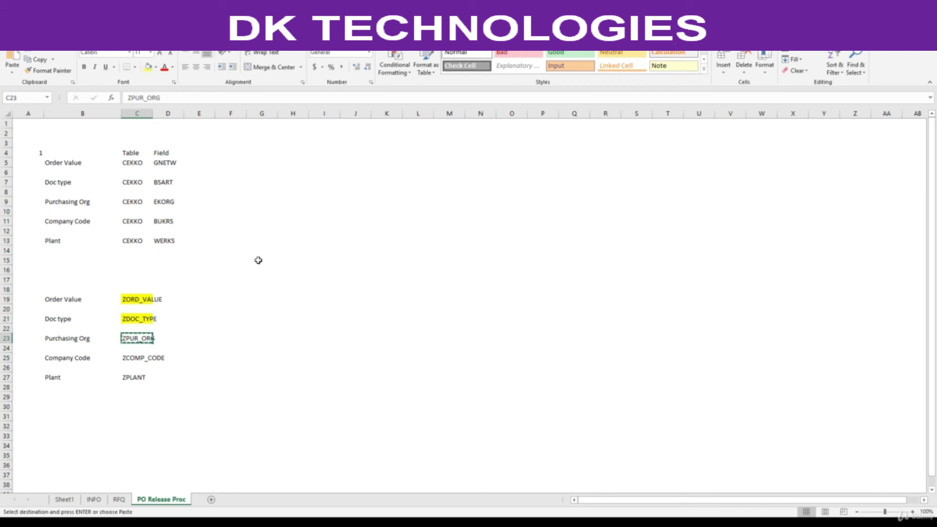
{"action": "key", "text": "alt+Tab"}
{"action": "key", "text": "ctrl+v"}
{"action": "left_click", "coordinate": [217, 89]}
Reference the ZPUR_ORG characteristic to table CEKKO and field EKORG, copying the field name from Excel cell D9, and accept the dictionary format
{"action": "left_click", "coordinate": [155, 135]}
{"action": "left_click", "coordinate": [96, 166]}
{"action": "left_click", "coordinate": [92, 173]}
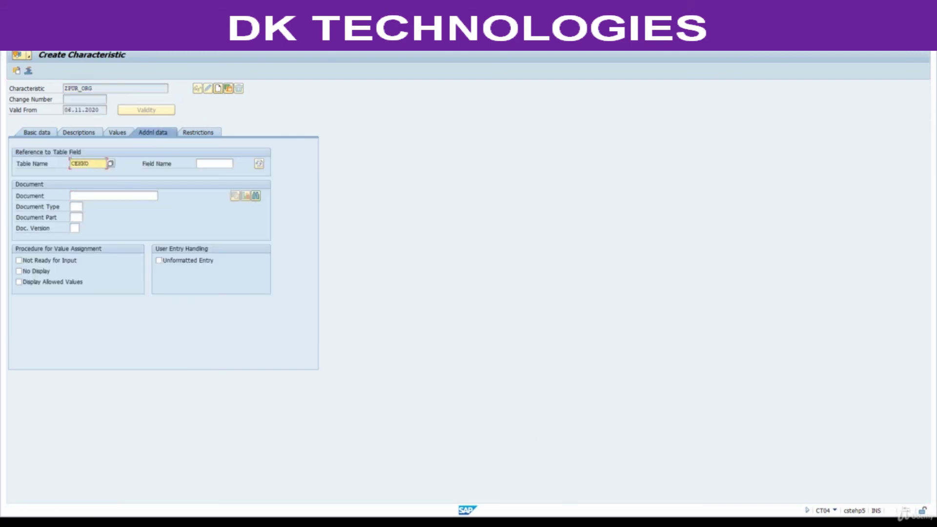
{"action": "key", "text": "alt+Tab"}
{"action": "left_click", "coordinate": [168, 202]}
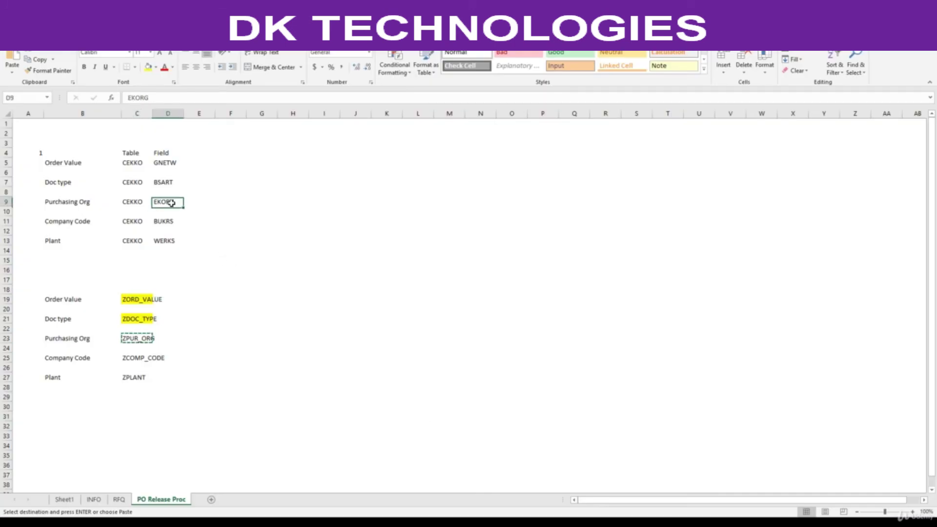
{"action": "key", "text": "ctrl+c"}
{"action": "key", "text": "alt+Tab"}
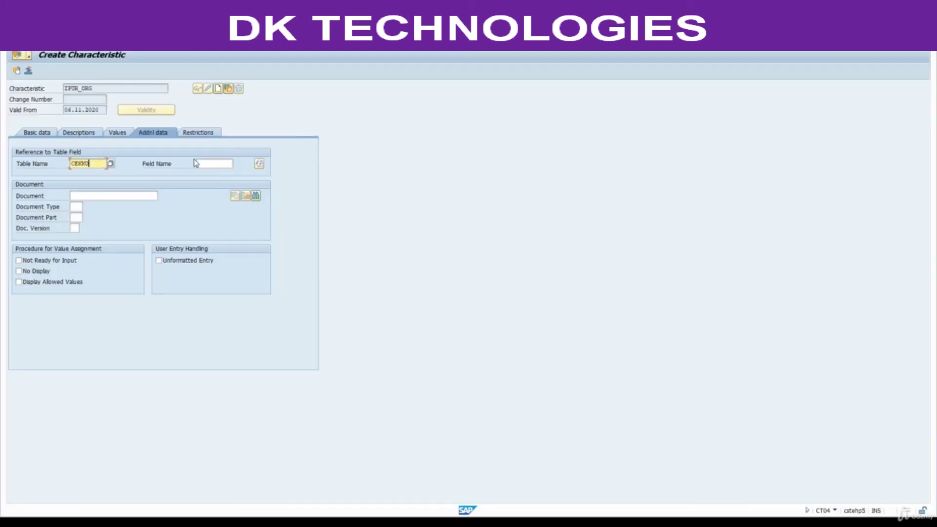
{"action": "left_click", "coordinate": [209, 163]}
{"action": "key", "text": "ctrl+v"}
{"action": "key", "text": "Return"}
{"action": "key", "text": "Return"}
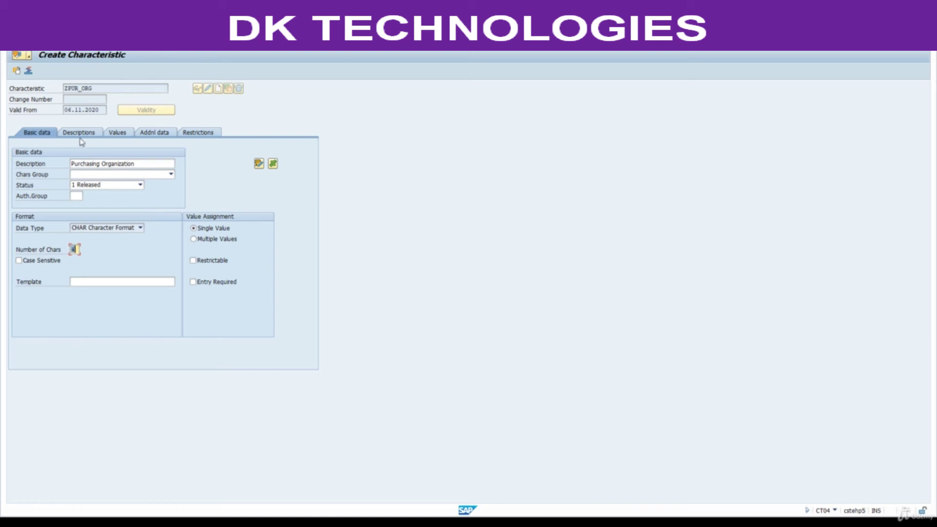
Enter 8800 as the allowed value of ZPUR_ORG with the description 8800 Purchasing, and save the characteristic
{"action": "left_click", "coordinate": [116, 132]}
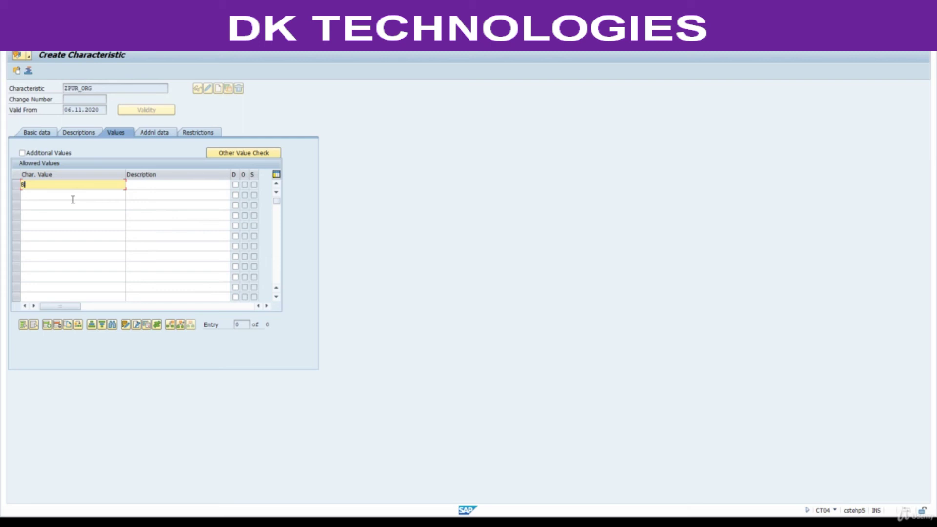
{"action": "type", "text": "8800"}
{"action": "key", "text": "Tab"}
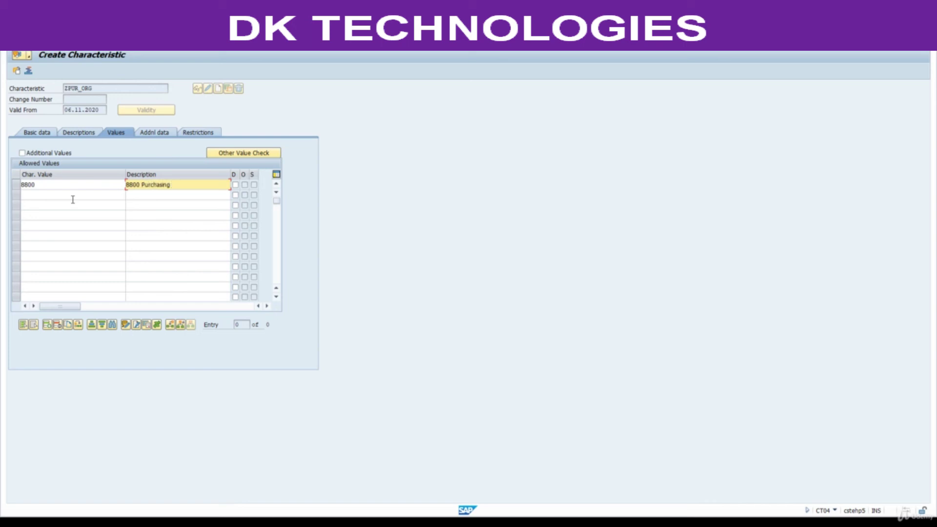
{"action": "key", "text": "Return"}
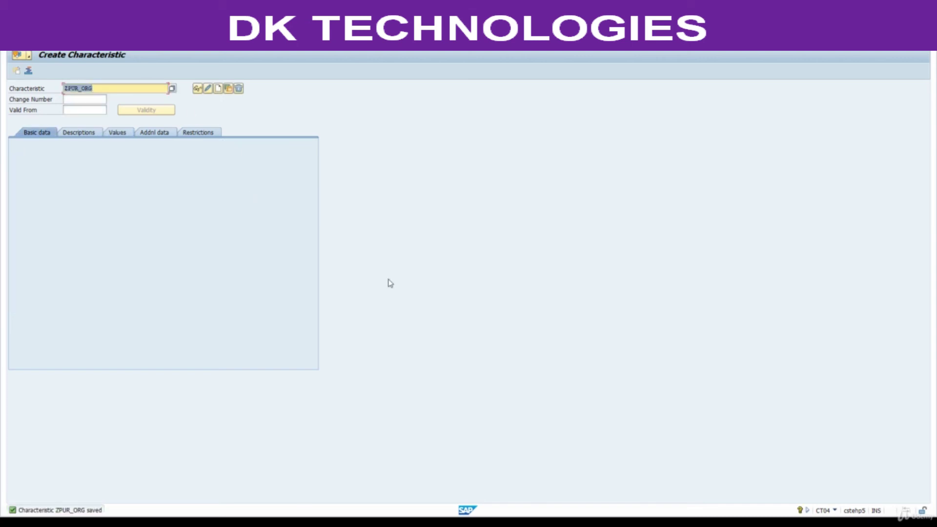
Switch to the Excel sheet and fill the ZPUR_ORG cell C23 with yellow
{"action": "key", "text": "alt+Tab"}
{"action": "left_click", "coordinate": [136, 337]}
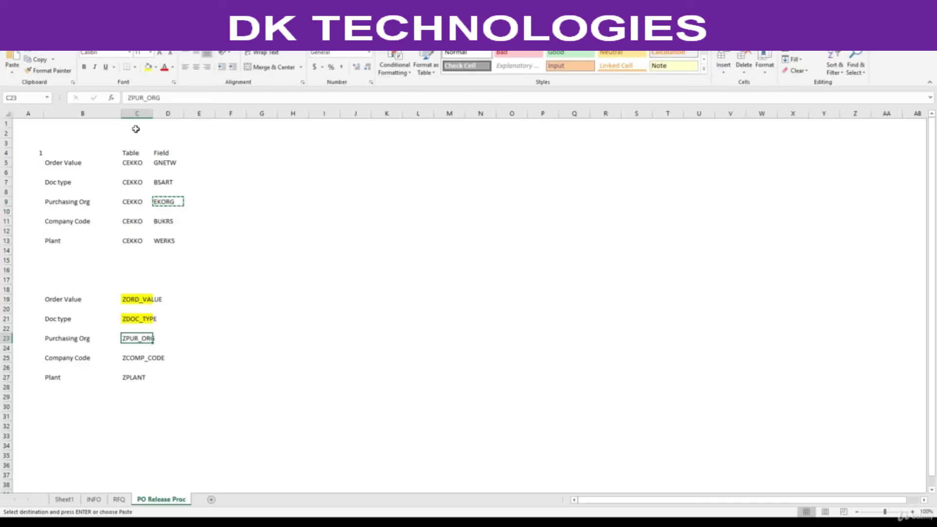
{"action": "left_click", "coordinate": [148, 67]}
Copy ZCOMP_CODE from Excel cell C25 into the SAP characteristic name and start creating that characteristic
{"action": "left_click", "coordinate": [136, 358]}
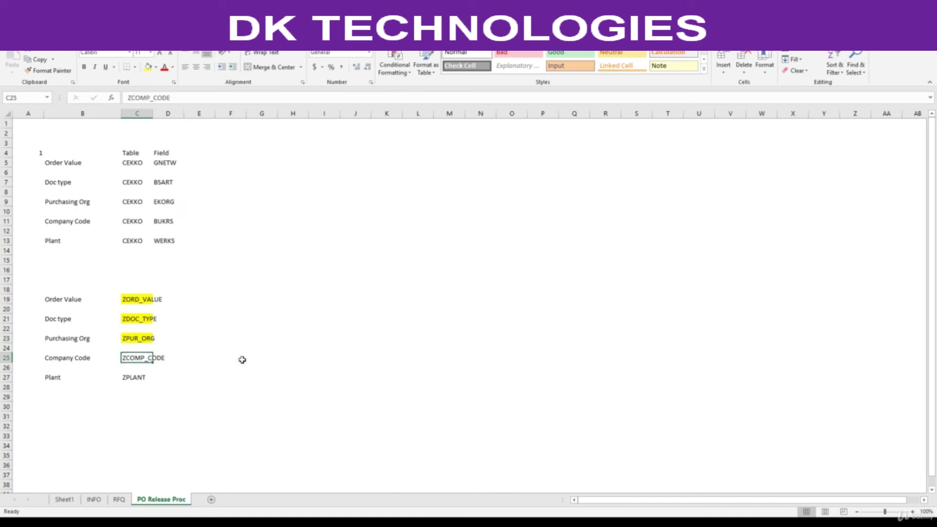
{"action": "key", "text": "ctrl+c"}
{"action": "key", "text": "alt+Tab"}
{"action": "key", "text": "ctrl+v"}
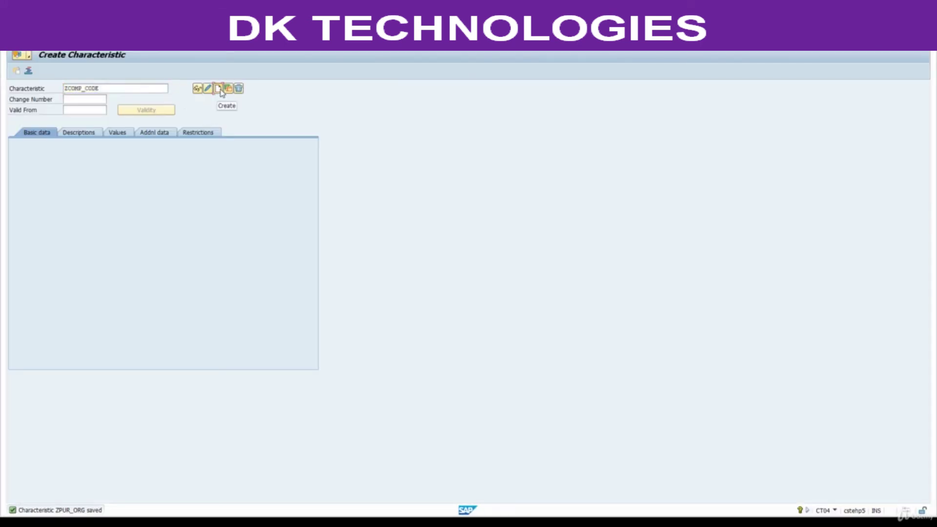
{"action": "left_click", "coordinate": [221, 93]}
Reference the ZCOMP_CODE characteristic to table CEKKO and field BUKRS, copying the field name from Excel cell D11, and accept the dictionary format
{"action": "left_click", "coordinate": [155, 132]}
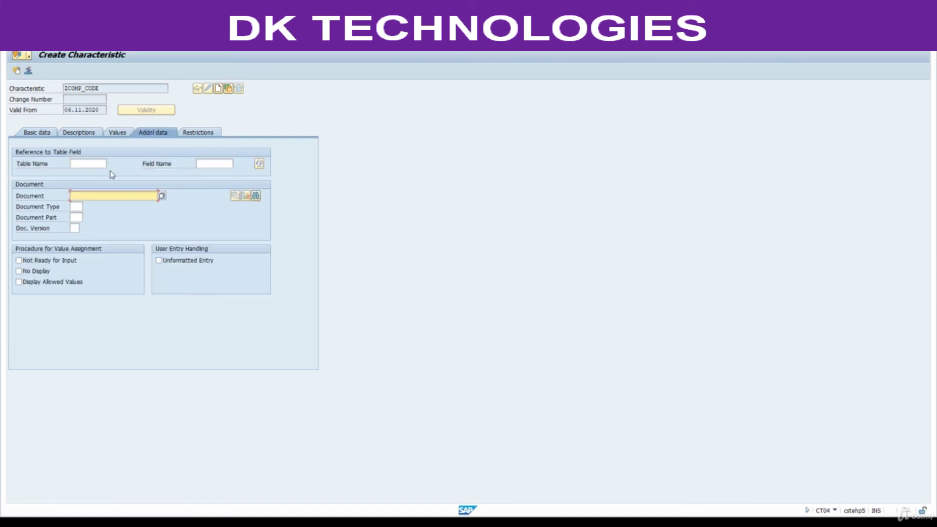
{"action": "left_click", "coordinate": [94, 164]}
{"action": "type", "text": "CEKKO"}
{"action": "left_click", "coordinate": [204, 164]}
{"action": "key", "text": "alt+Tab"}
{"action": "left_click", "coordinate": [167, 220]}
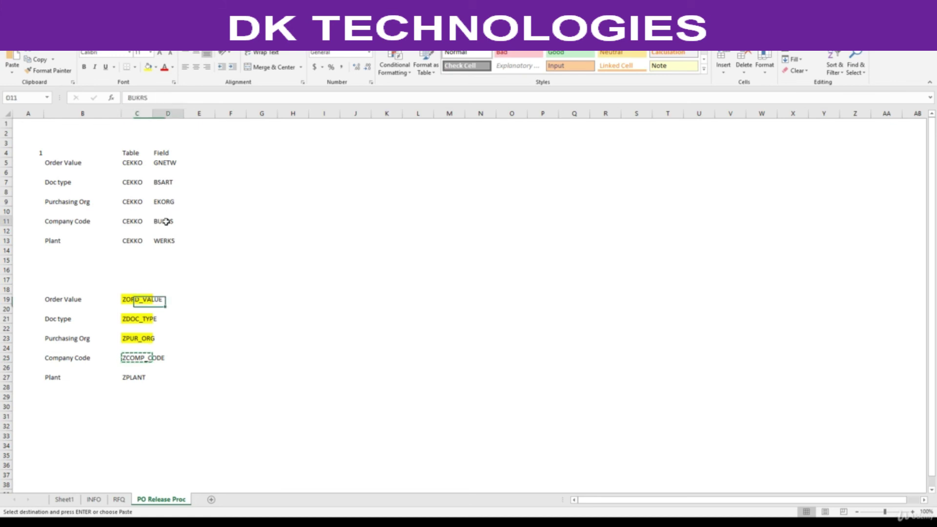
{"action": "key", "text": "ctrl+c"}
{"action": "key", "text": "alt+Tab"}
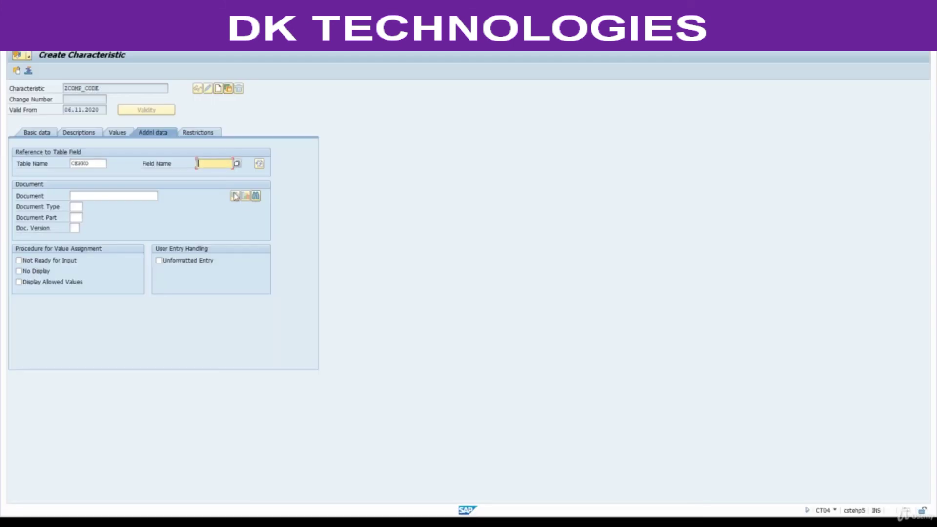
{"action": "key", "text": "ctrl+v"}
{"action": "key", "text": "Return"}
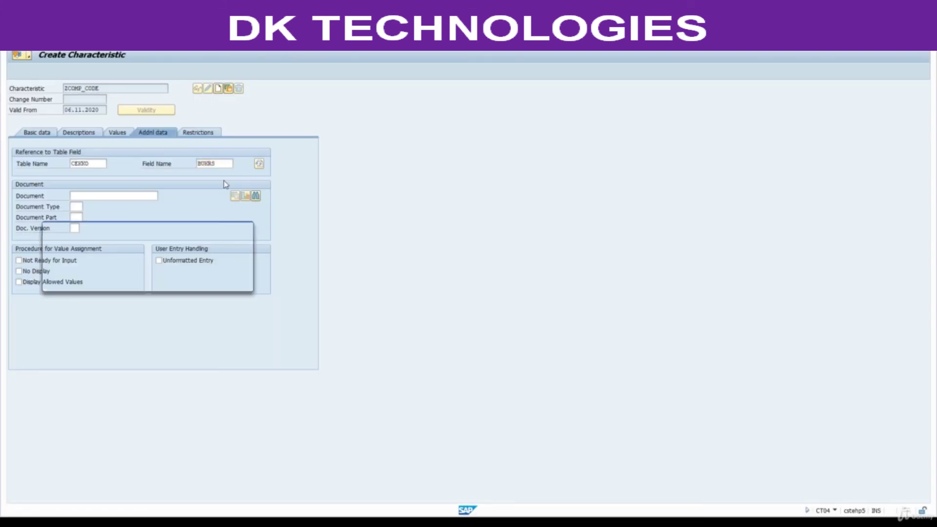
{"action": "key", "text": "Return"}
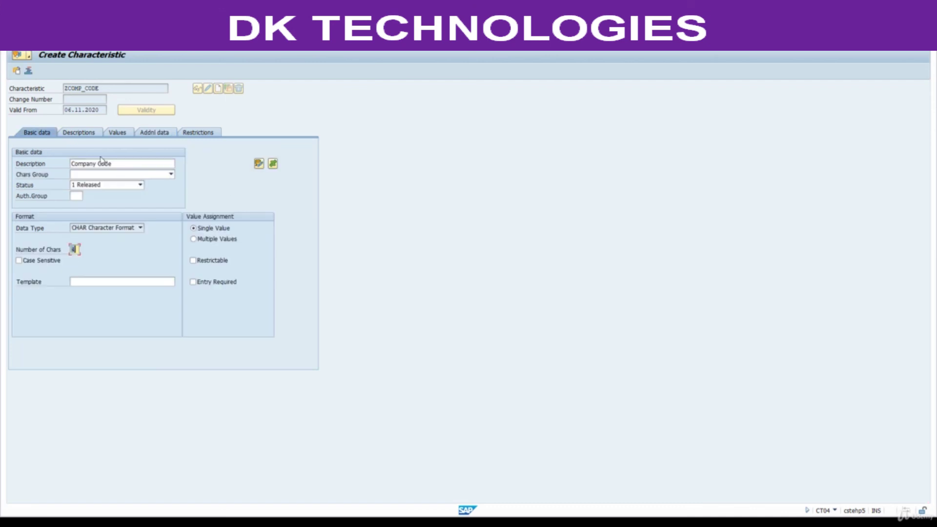
Enter 8800 as the allowed value of ZCOMP_CODE with the description 8800 Comapny Code, and save the characteristic
{"action": "left_click", "coordinate": [123, 131]}
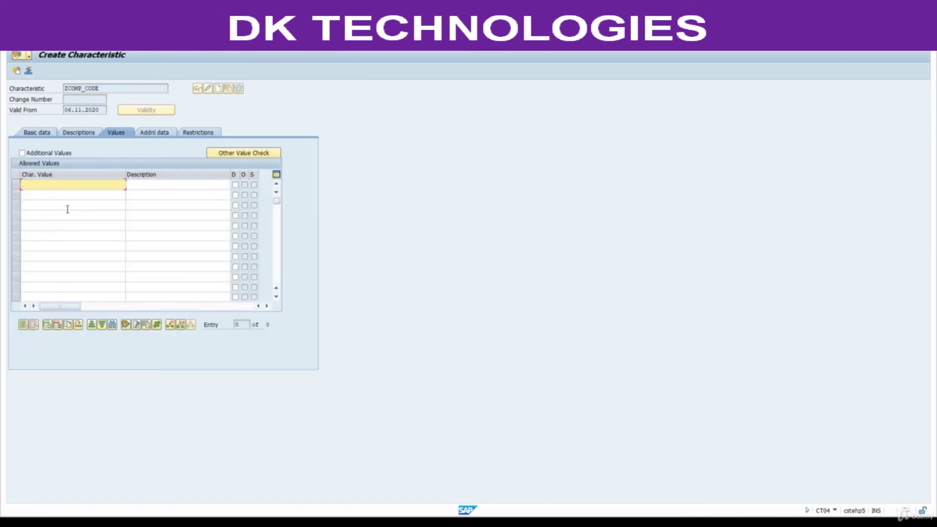
{"action": "type", "text": "88"}
{"action": "left_click", "coordinate": [67, 196]}
{"action": "key", "text": "Tab"}
{"action": "type", "text": "8"}
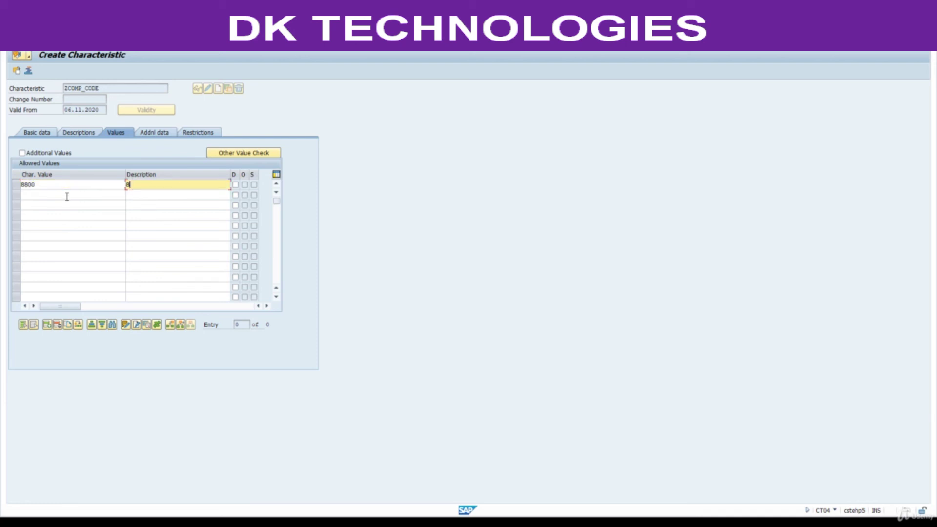
{"action": "type", "text": "800 Comapny Code"}
{"action": "left_click", "coordinate": [43, 133]}
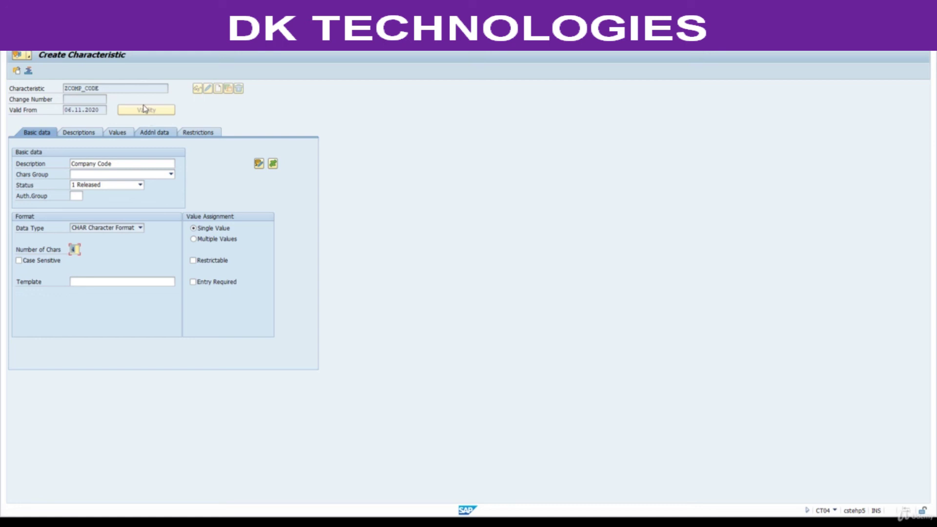
{"action": "key", "text": "ctrl+s"}
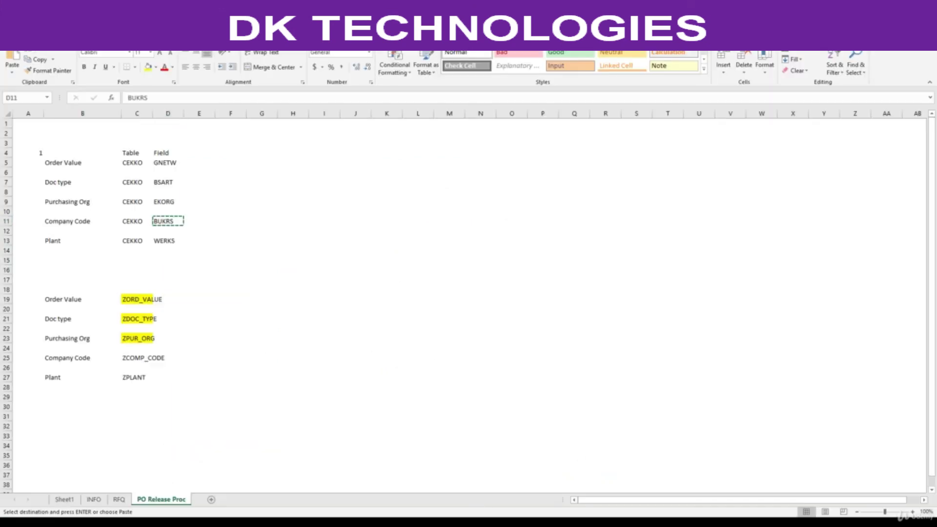
In the Excel sheet, fill the ZCOMP_CODE cell C25 with yellow and copy ZPLANT from cell C27
{"action": "left_click", "coordinate": [145, 359]}
{"action": "left_click", "coordinate": [148, 67]}
{"action": "left_click", "coordinate": [128, 377]}
{"action": "key", "text": "ctrl+c"}
Switch to the SAP Create Characteristic window, paste ZPLANT as the characteristic name and start creating it
{"action": "key", "text": "alt+Tab"}
{"action": "key", "text": "alt+Tab"}
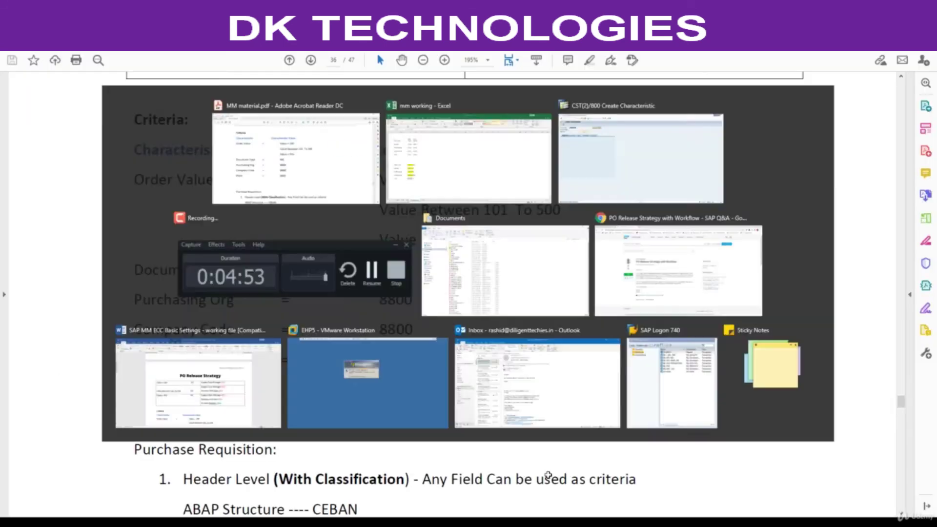
{"action": "left_click", "coordinate": [571, 493]}
{"action": "key", "text": "ctrl+v"}
{"action": "left_click", "coordinate": [218, 90]}
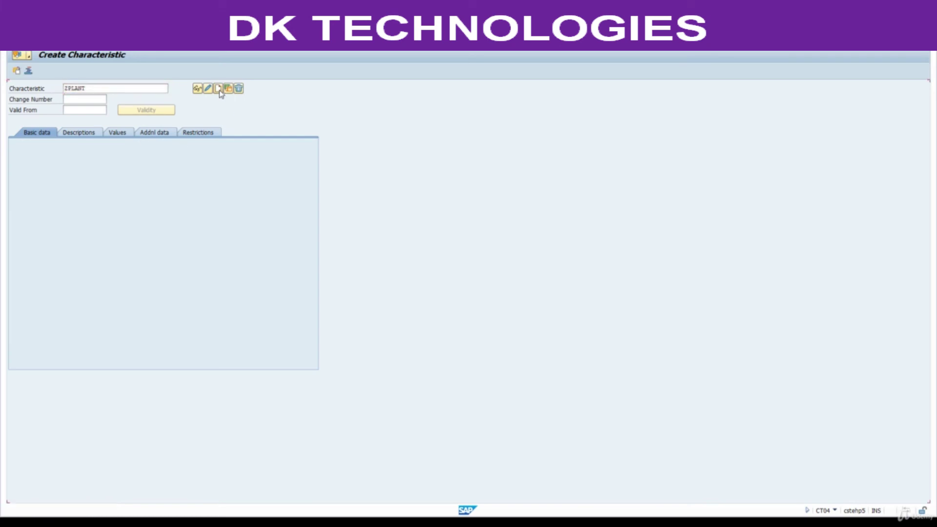
Reference the ZPLANT characteristic to table CEKKO and field WERKS, copying the field name from Excel cell D13, and accept the dictionary format
{"action": "left_click", "coordinate": [157, 132]}
{"action": "left_click", "coordinate": [93, 164]}
{"action": "type", "text": "c"}
{"action": "left_click", "coordinate": [91, 174]}
{"action": "left_click", "coordinate": [215, 165]}
{"action": "left_click", "coordinate": [561, 522]}
{"action": "left_click", "coordinate": [169, 242]}
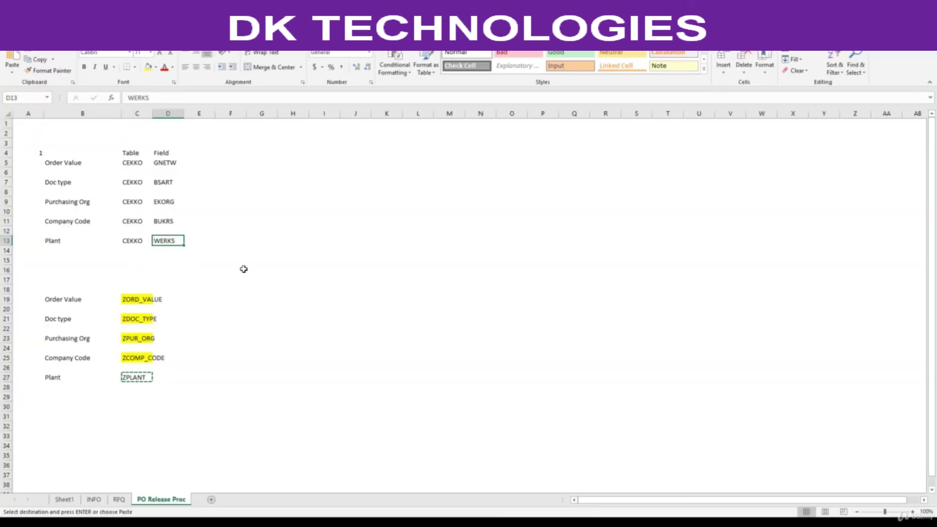
{"action": "key", "text": "alt+Tab"}
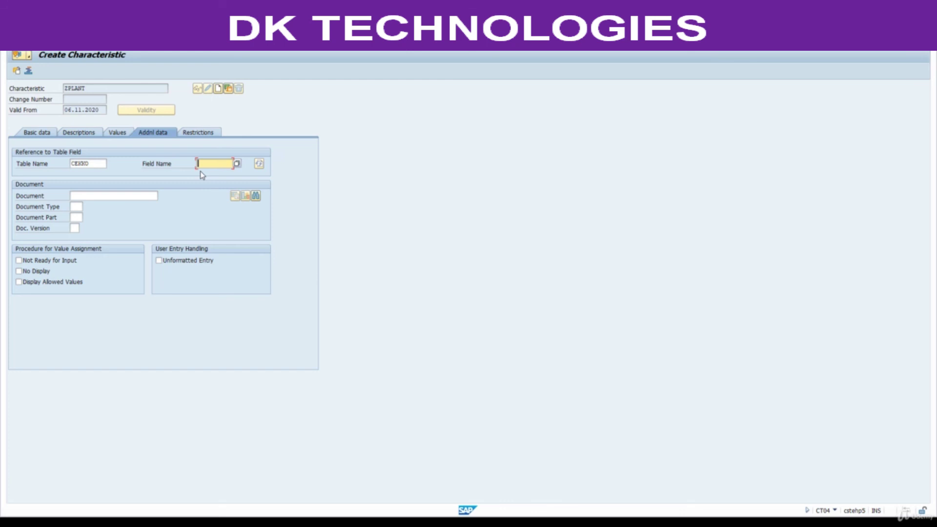
{"action": "key", "text": "Return"}
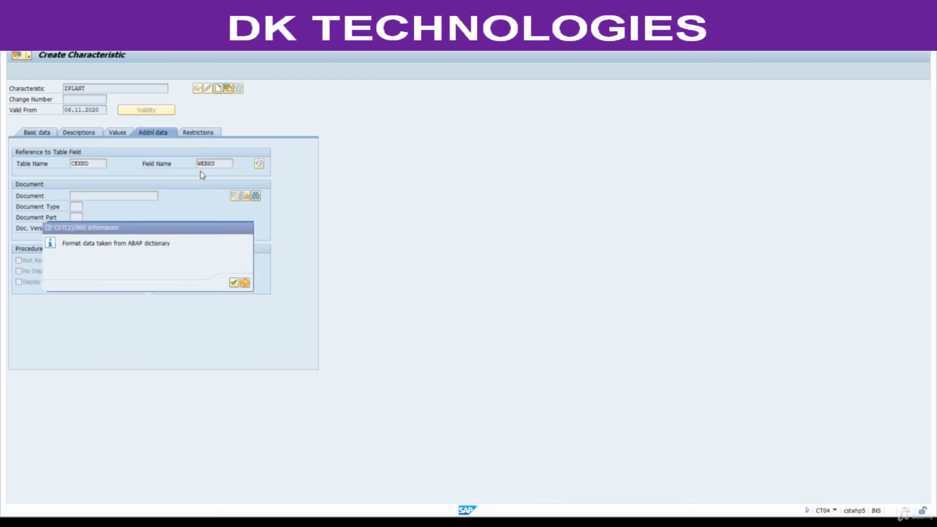
{"action": "key", "text": "Return"}
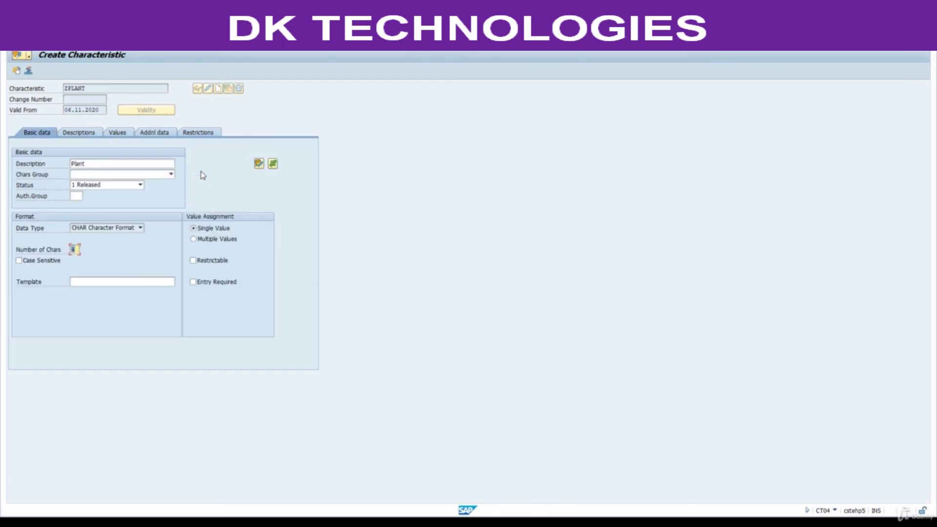
Enter 8801 as the allowed value of ZPLANT with the description 8801 Plant, and save the characteristic
{"action": "left_click", "coordinate": [120, 134]}
{"action": "type", "text": "8801"}
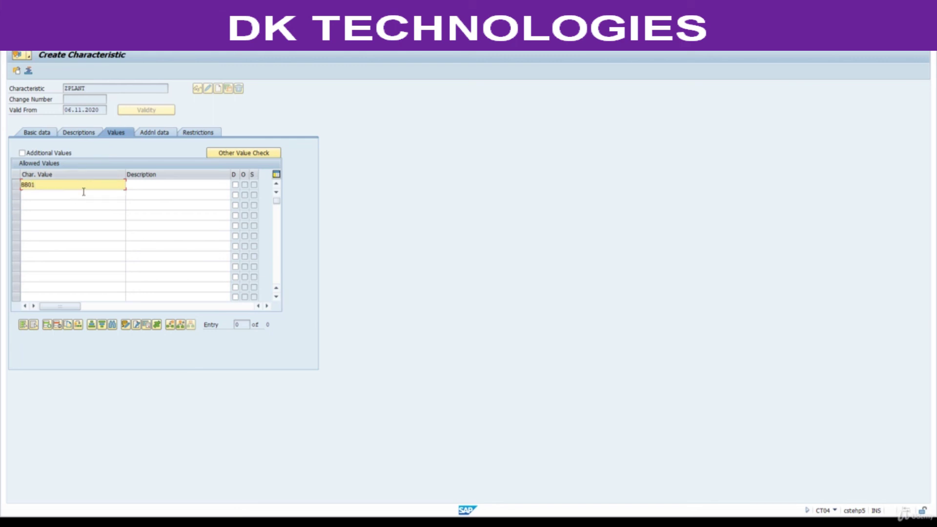
{"action": "left_click", "coordinate": [148, 185]}
{"action": "type", "text": "880"}
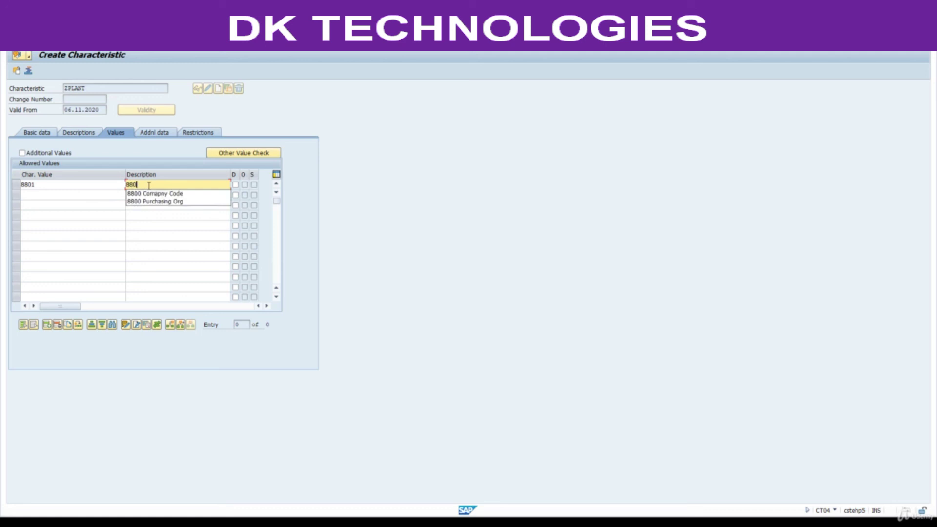
{"action": "type", "text": "1 Plant"}
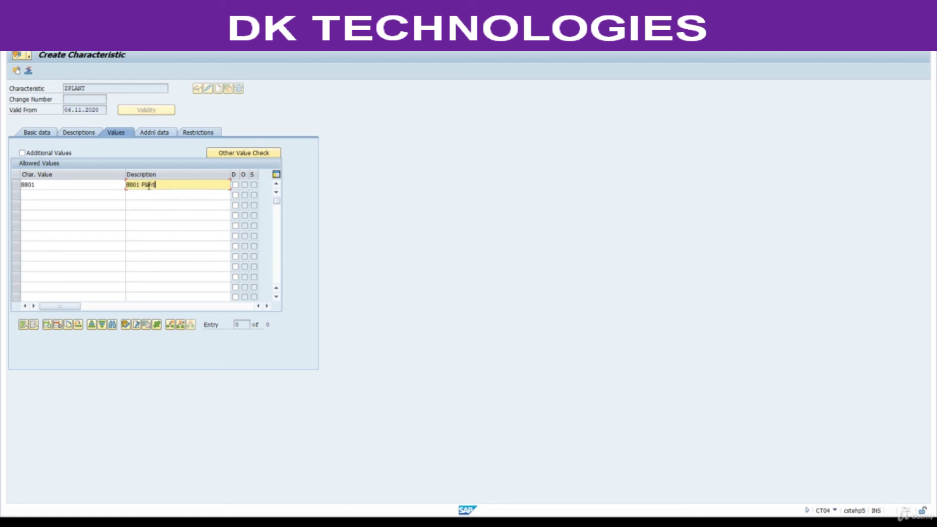
{"action": "key", "text": "Return"}
{"action": "left_click", "coordinate": [129, 45]}
Switch to the PDF notes, find the section after the Plant characteristic and highlight its heading Create Class (Folder)
{"action": "left_click", "coordinate": [533, 522]}
{"action": "scroll", "coordinate": [379, 362], "scroll_direction": "down", "scroll_amount": 10}
{"action": "scroll", "coordinate": [380, 362], "scroll_direction": "down", "scroll_amount": 15}
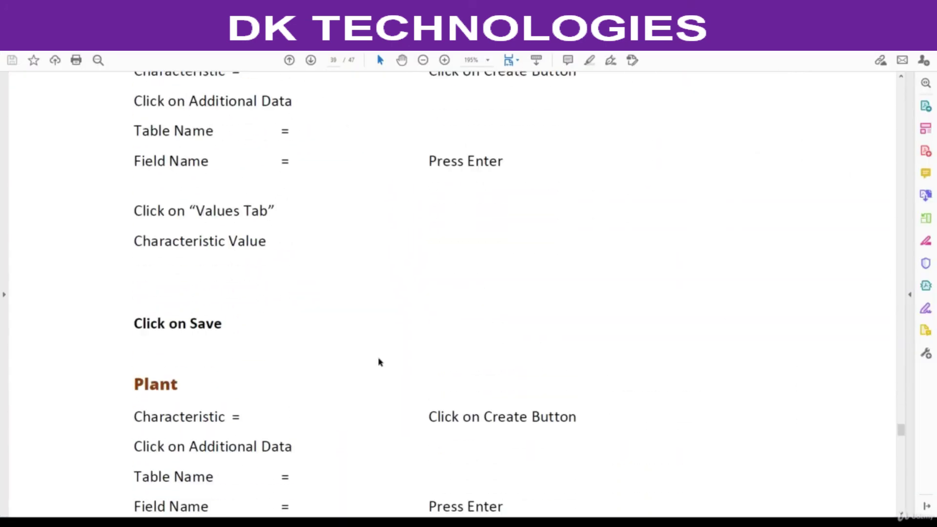
{"action": "scroll", "coordinate": [382, 358], "scroll_direction": "down", "scroll_amount": 5}
{"action": "scroll", "coordinate": [293, 324], "scroll_direction": "down", "scroll_amount": 15}
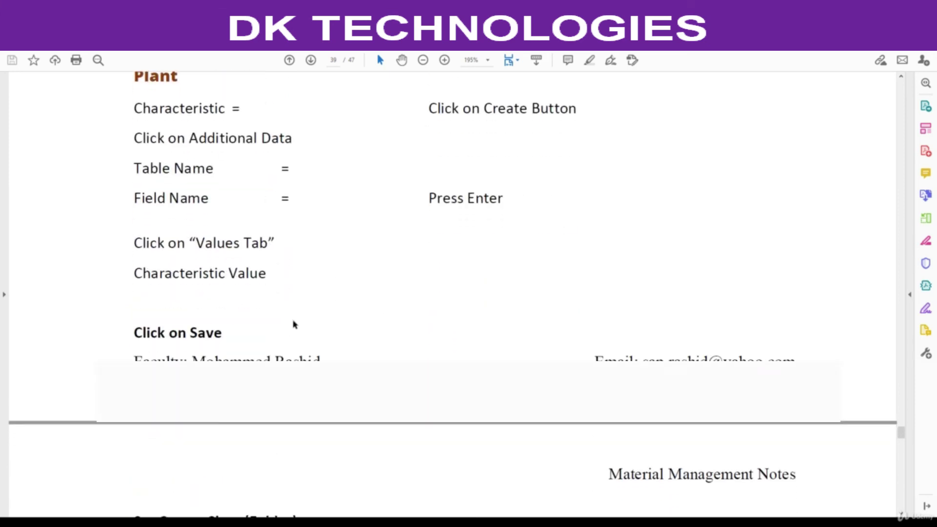
{"action": "left_click_drag", "start_coordinate": [161, 191], "coordinate": [295, 189]}
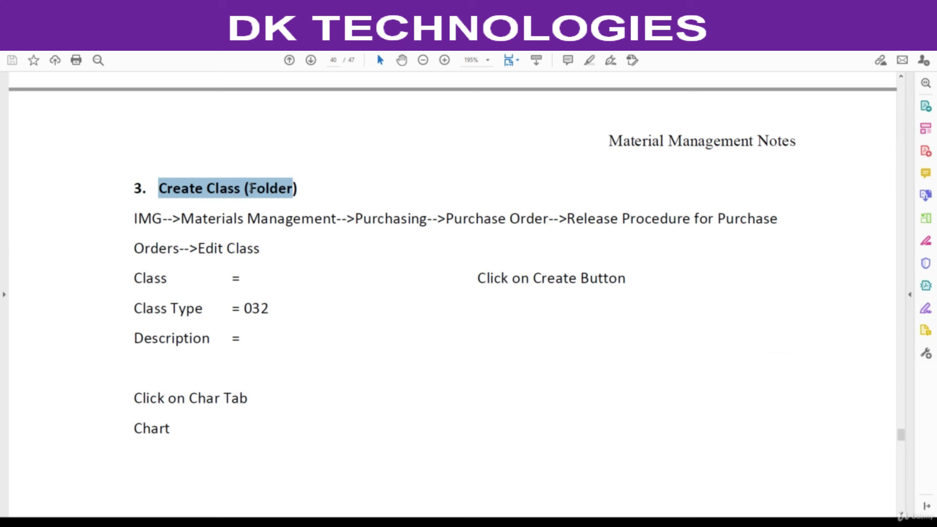